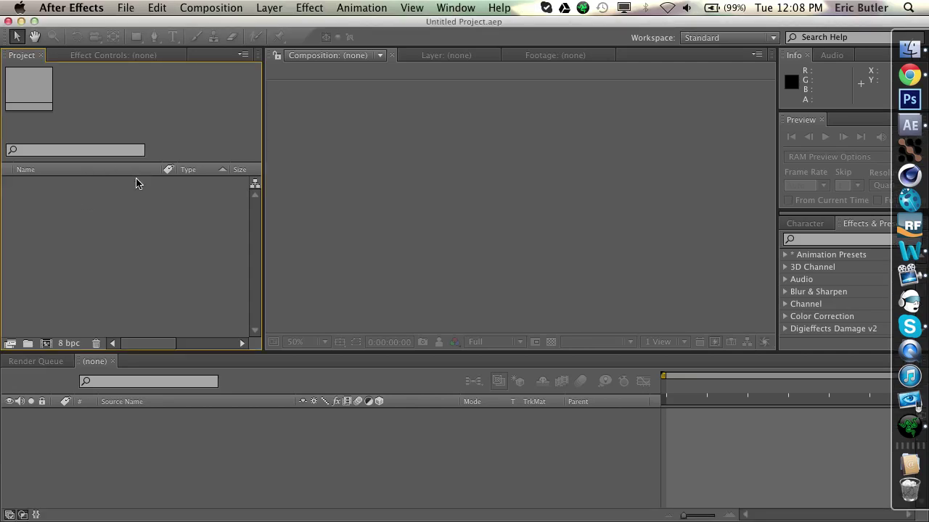
# Resize the After Effects window with the green zoom button so it fits beside the Dock.
pyautogui.click(34, 21)
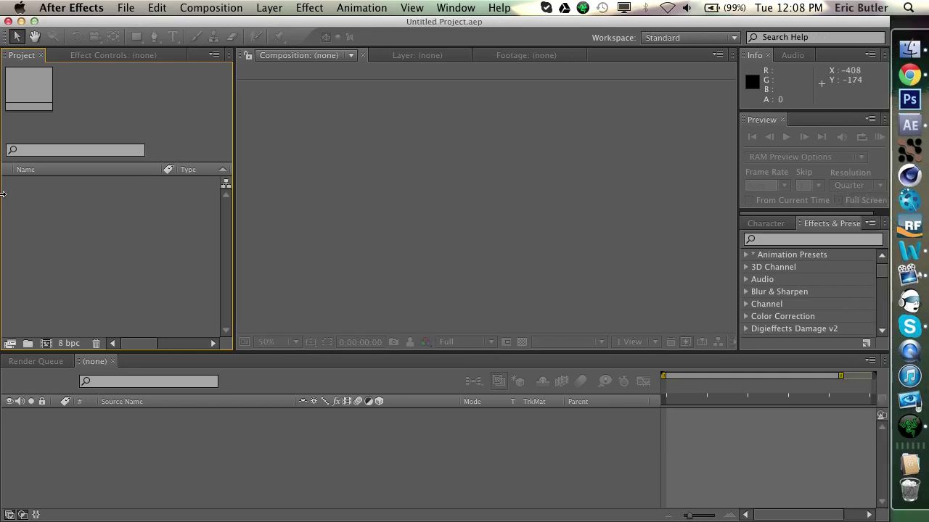
# Switch to Chrome to view the YouTube Video Manager Uploads page listing 49 videos.
pyautogui.click(909, 75)
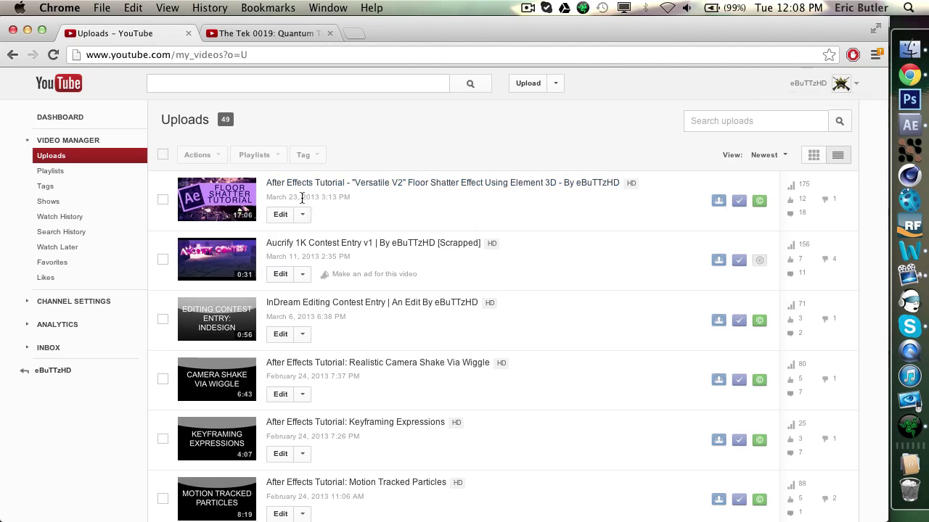
pyautogui.click(798, 8)
pyautogui.click(798, 8)
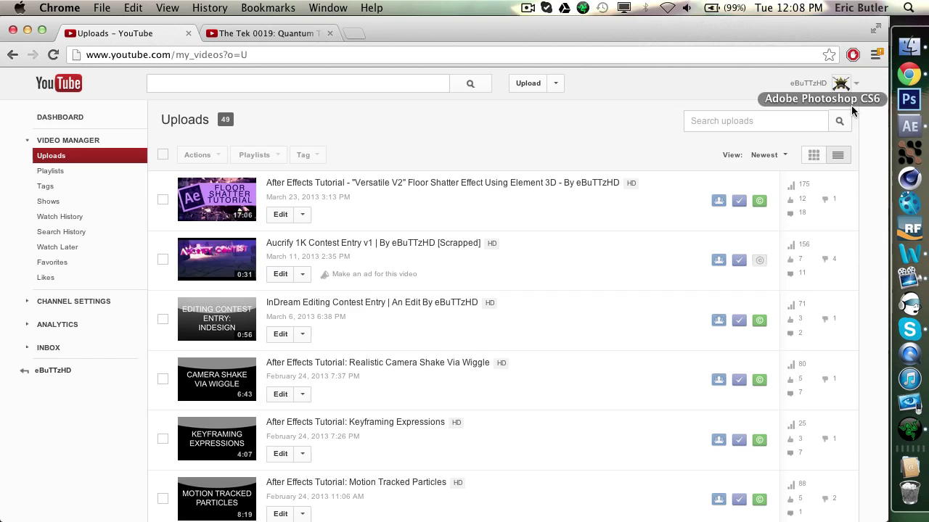
# Back in After Effects, start an Import File from the Project panel, then cancel the browser.
pyautogui.click(910, 124)
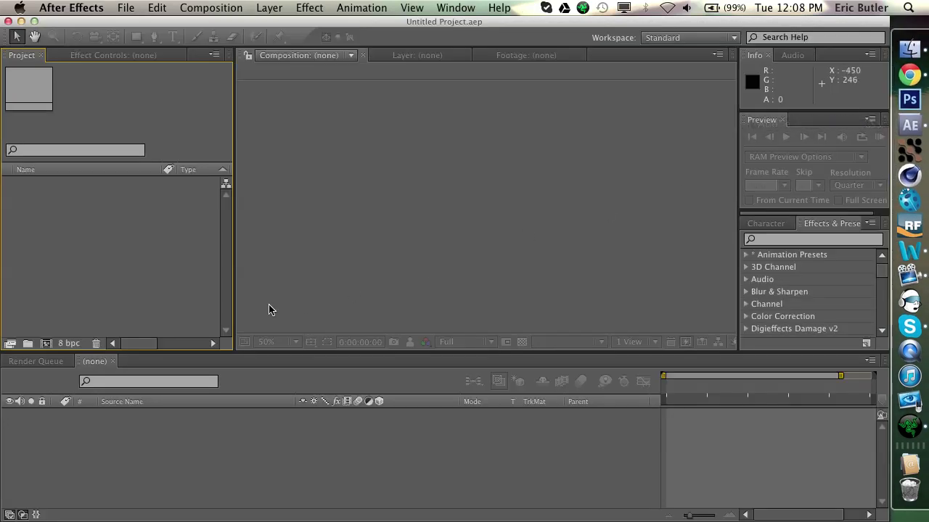
pyautogui.rightClick(174, 251)
pyautogui.moveTo(206, 301)
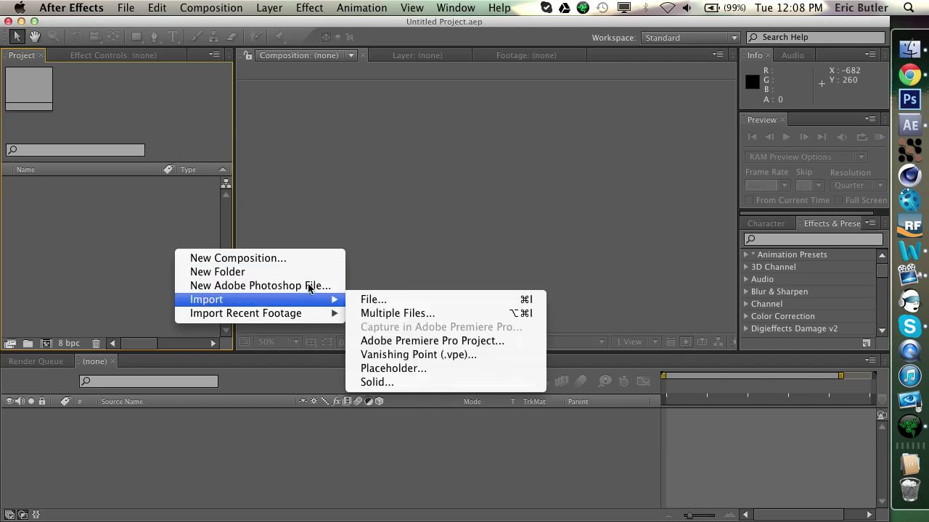
pyautogui.click(362, 299)
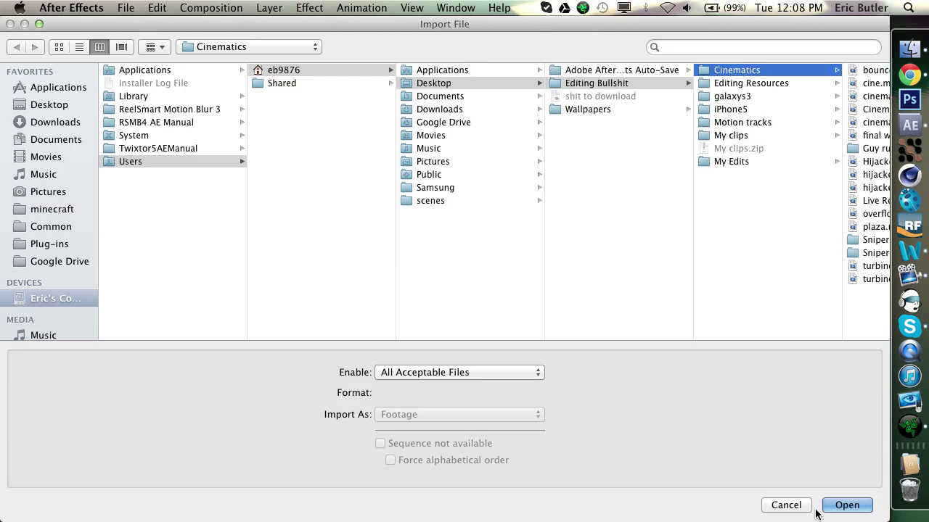
pyautogui.click(785, 505)
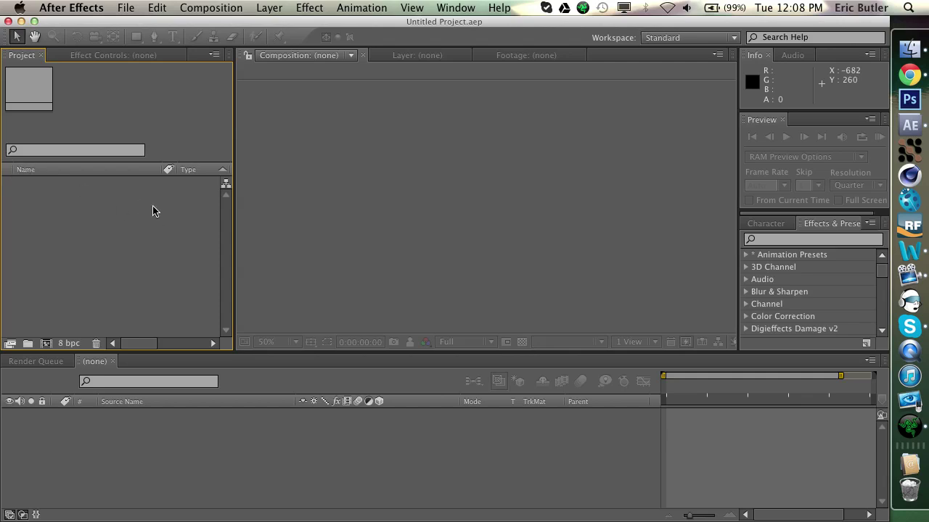
# Reopen Import File, select overflow middle.mp4 in Cinematics and preview it with Quick Look.
pyautogui.rightClick(87, 280)
pyautogui.moveTo(141, 332)
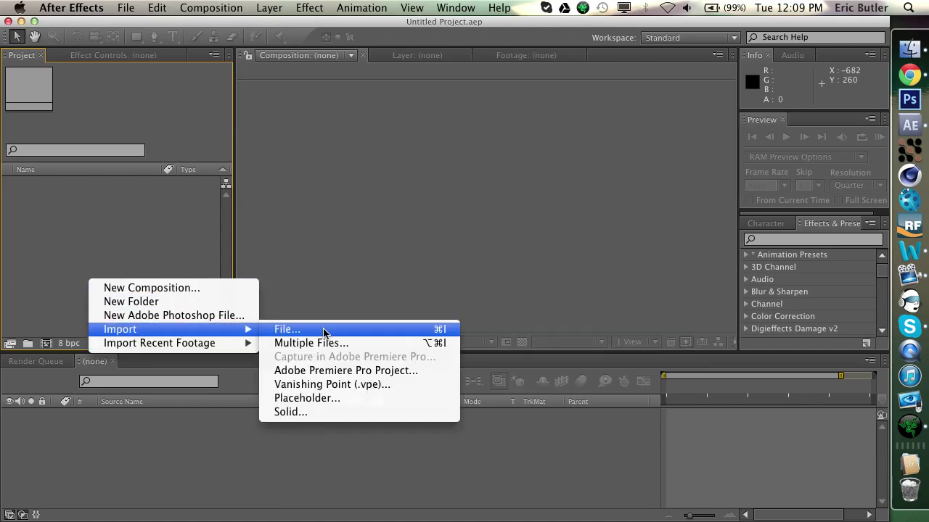
pyautogui.click(325, 329)
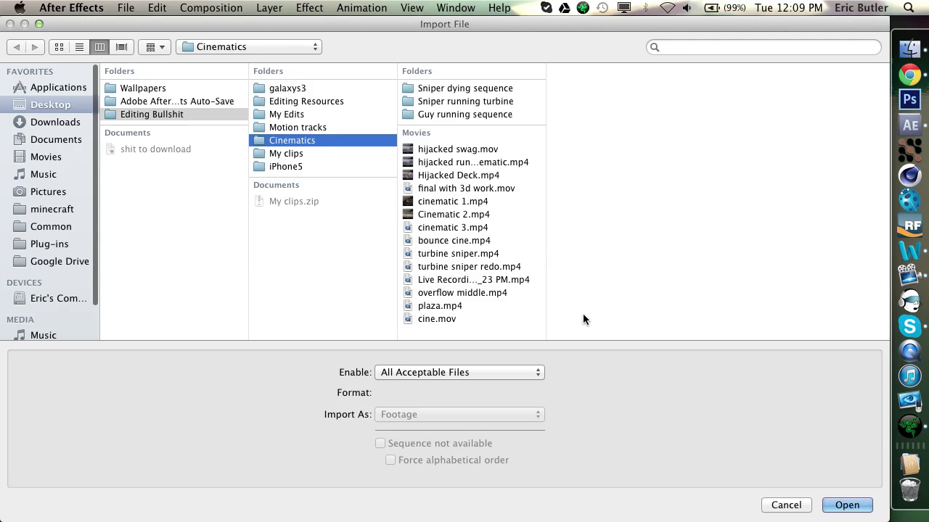
pyautogui.click(519, 281)
pyautogui.click(510, 293)
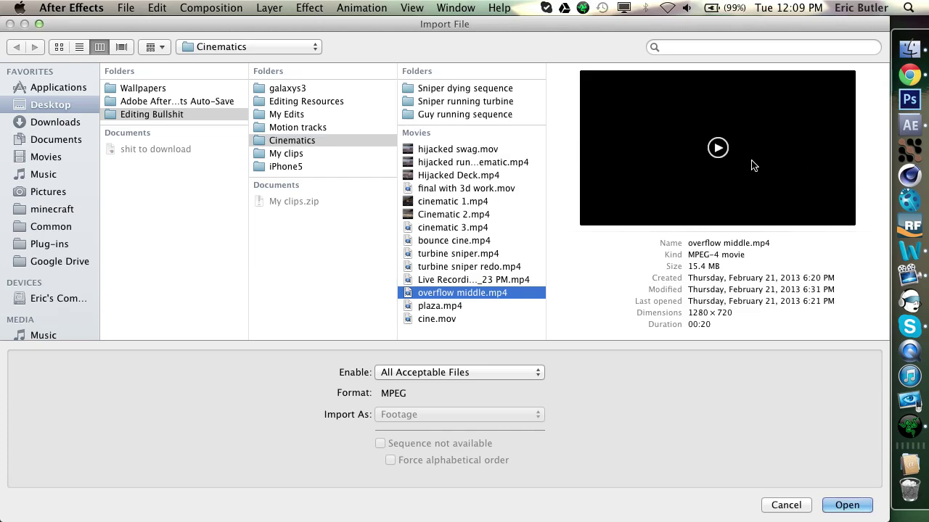
pyautogui.press('space')
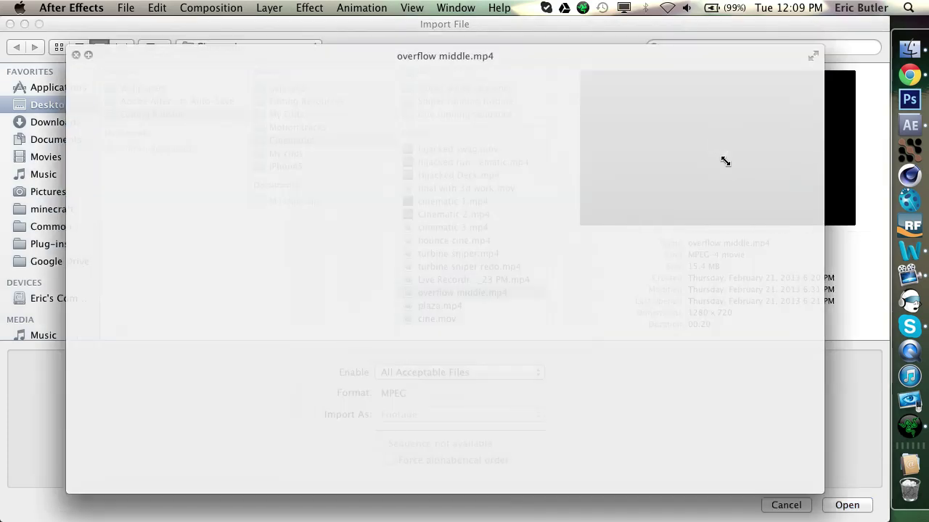
pyautogui.press('space')
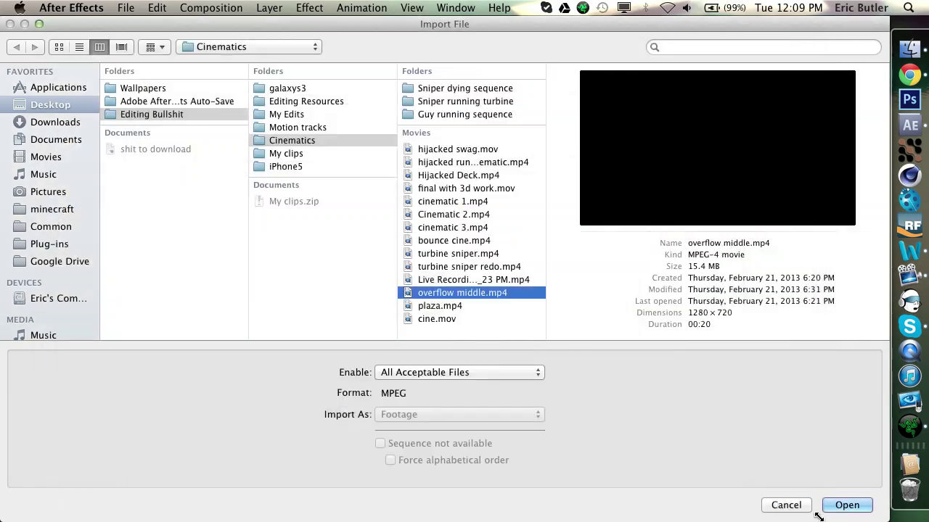
# Import overflow middle.mp4, then the Motion tracks camera file Overflow track file.ma, and select its comp.
pyautogui.click(846, 504)
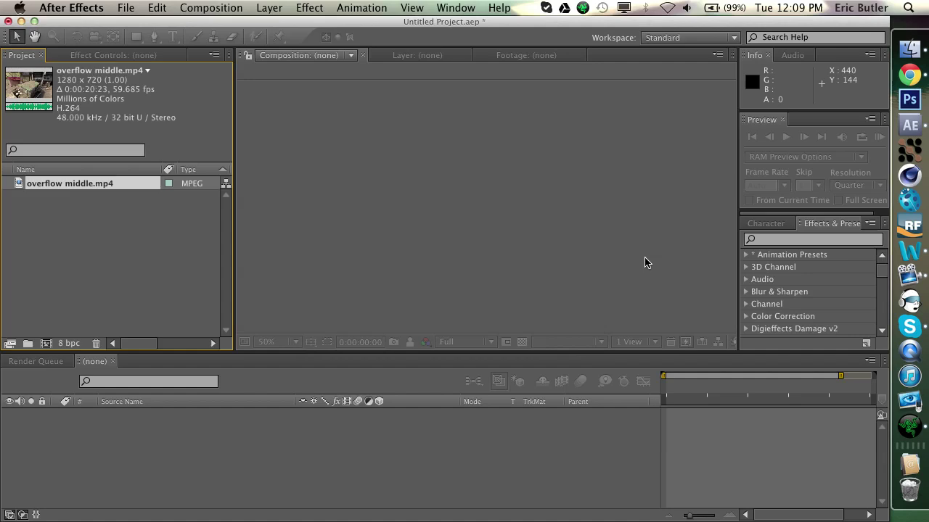
pyautogui.press('super+i')
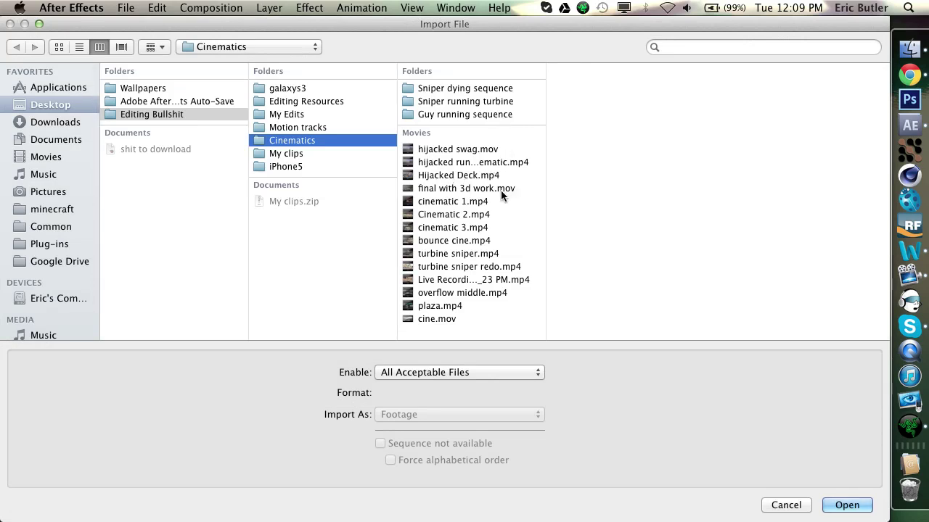
pyautogui.click(301, 128)
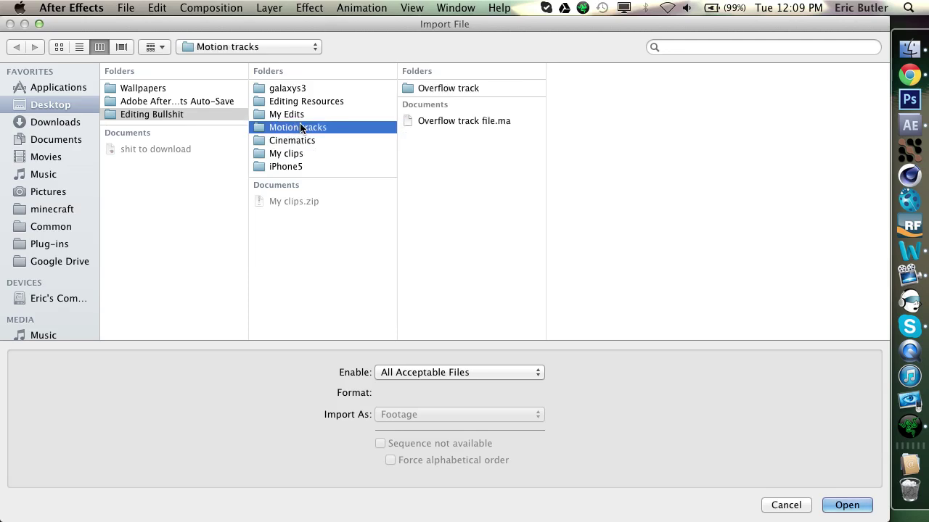
pyautogui.click(455, 122)
pyautogui.click(841, 505)
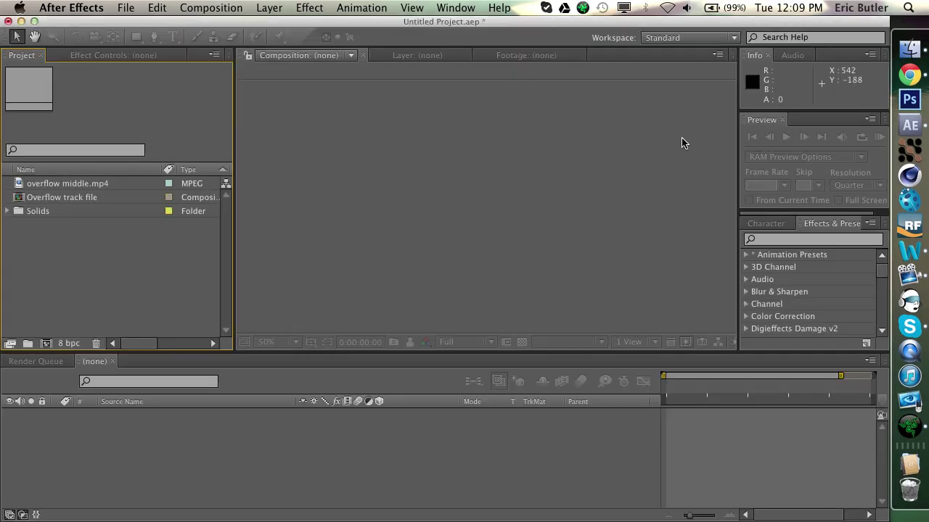
pyautogui.click(74, 200)
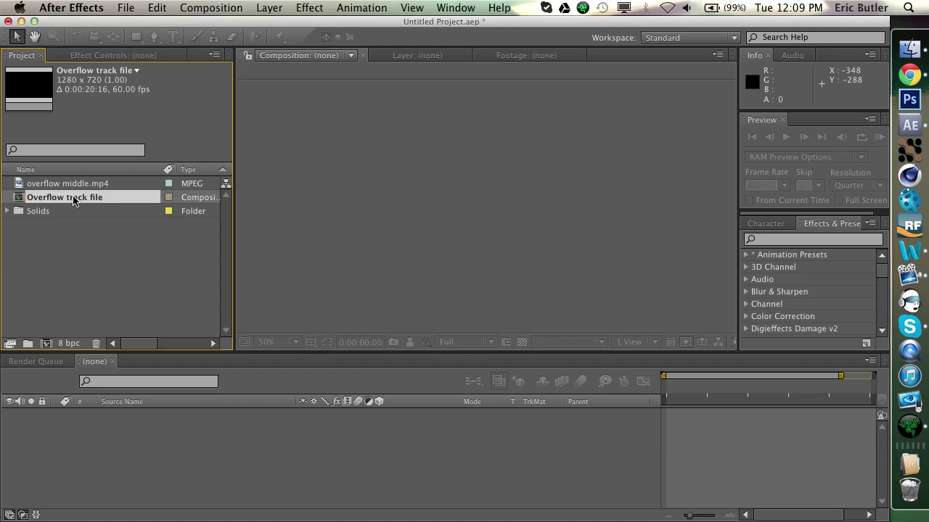
# Open the Overflow track file comp, place overflow middle.mp4 under the tracked layers, and scrub to verify.
pyautogui.doubleClick(74, 198)
pyautogui.moveTo(69, 190); pyautogui.dragTo(205, 493)
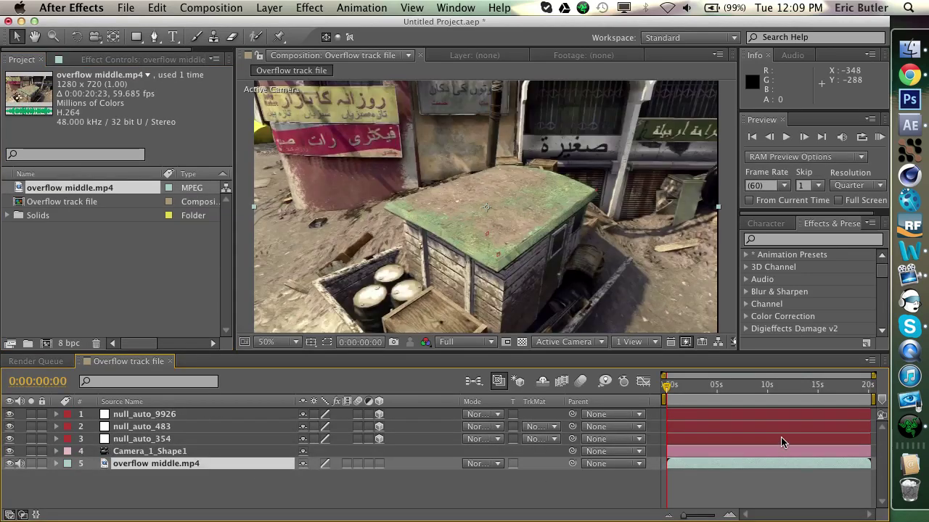
pyautogui.moveTo(668, 386); pyautogui.dragTo(704, 386)
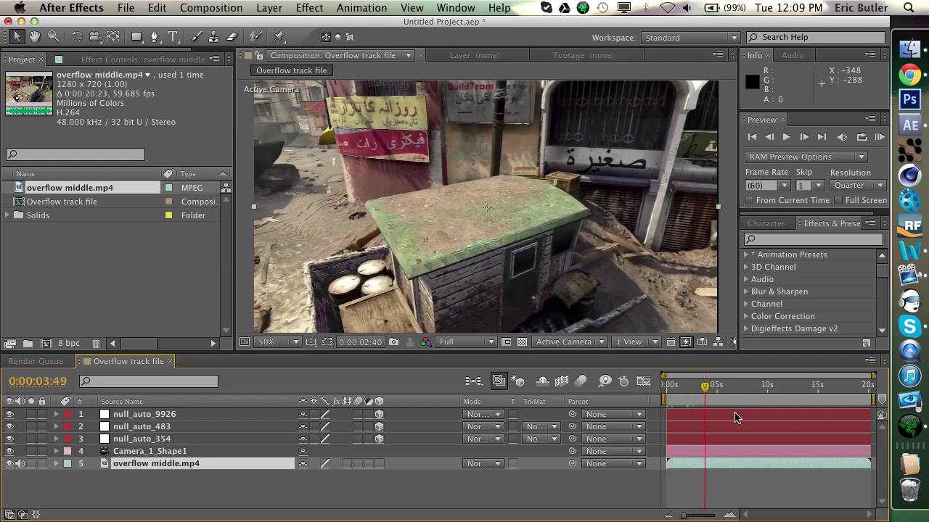
pyautogui.moveTo(735, 417); pyautogui.dragTo(737, 418)
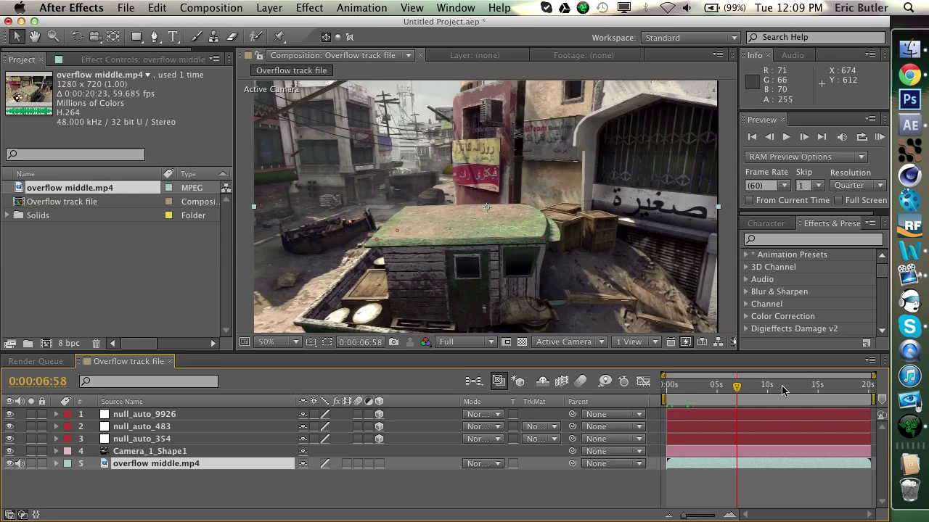
pyautogui.moveTo(782, 390); pyautogui.dragTo(674, 408)
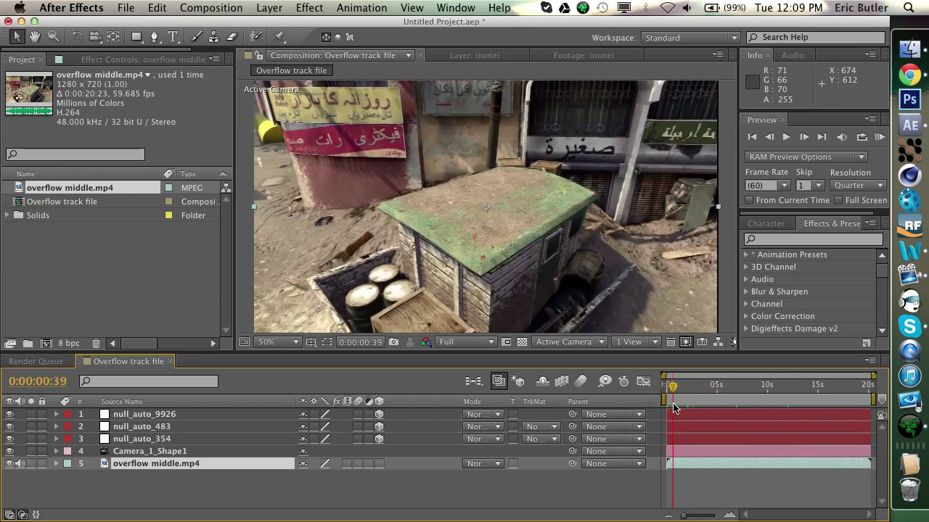
pyautogui.click(750, 243)
# Create a black comp-sized solid layer named Element.
pyautogui.click(265, 8)
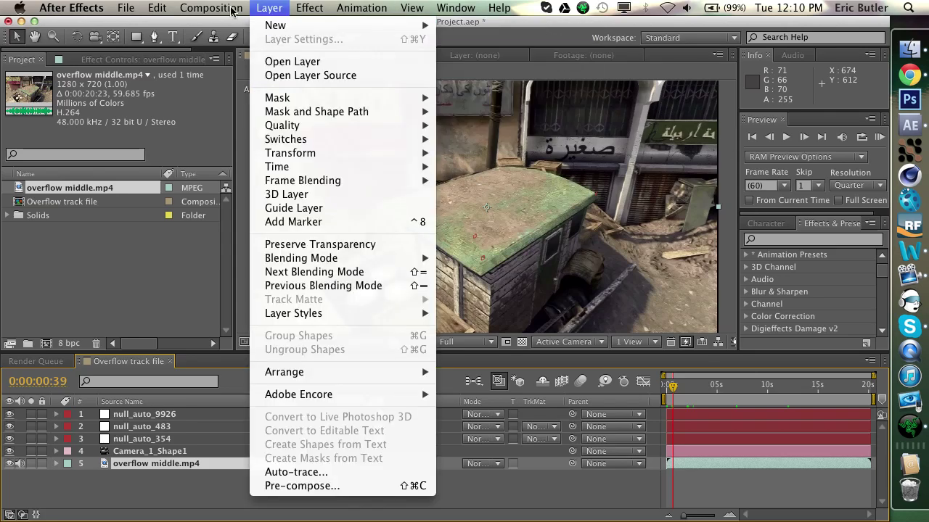
pyautogui.moveTo(221, 8)
pyautogui.click(120, 268)
pyautogui.press('super+y')
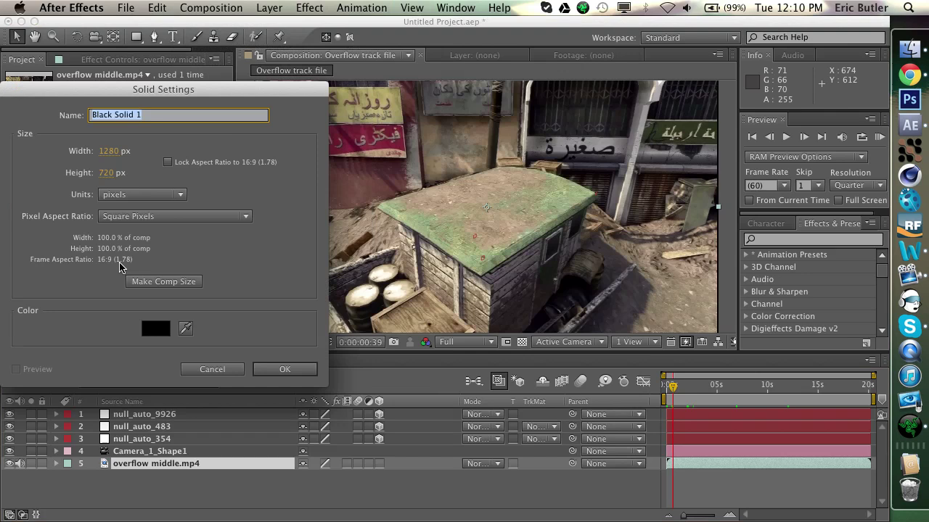
pyautogui.write('Element')
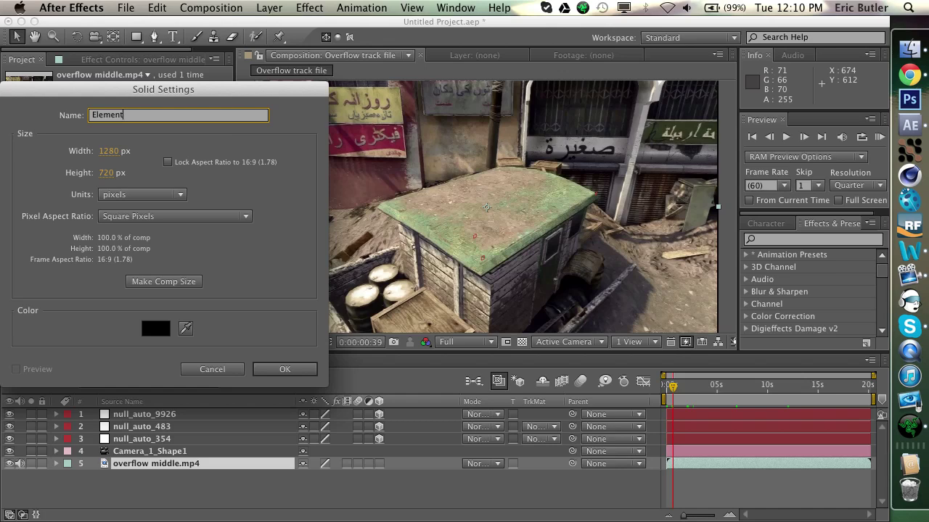
pyautogui.click(166, 283)
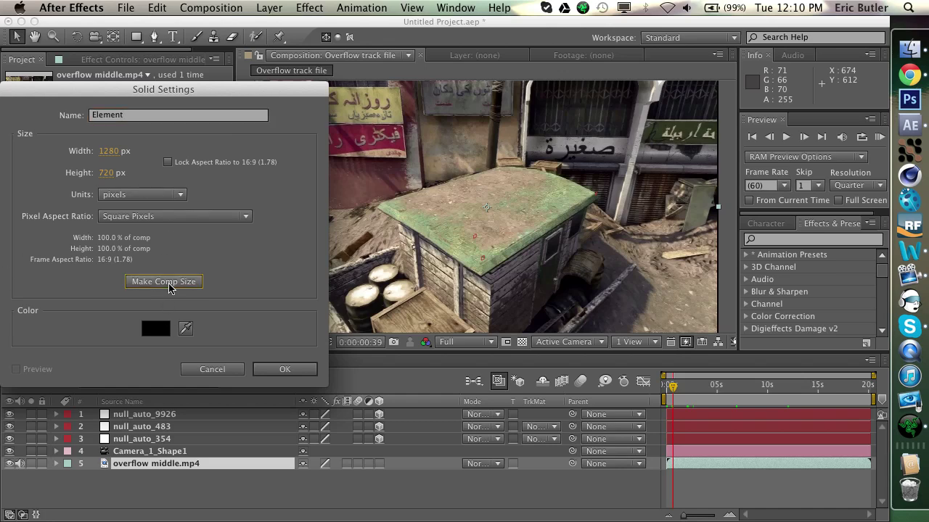
pyautogui.click(301, 372)
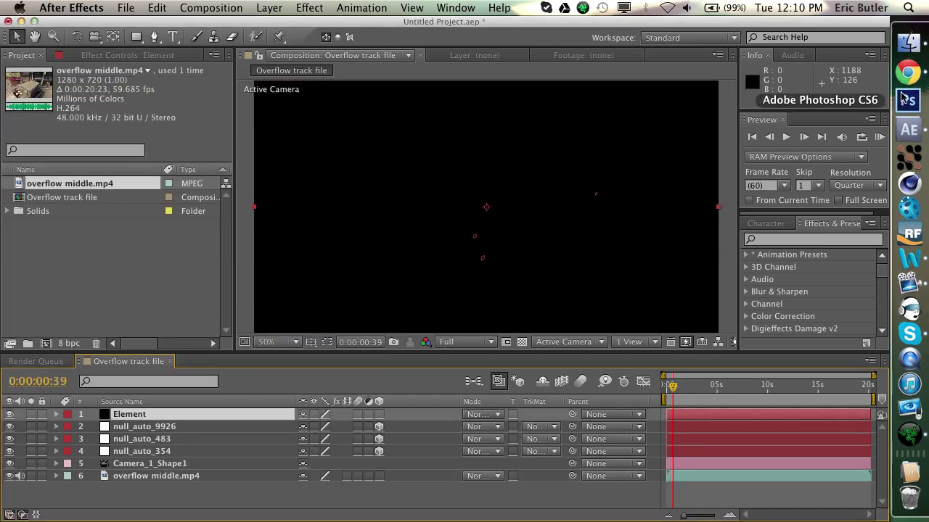
# Apply Effect > Video Copilot > Element to the Element solid.
pyautogui.click(311, 8)
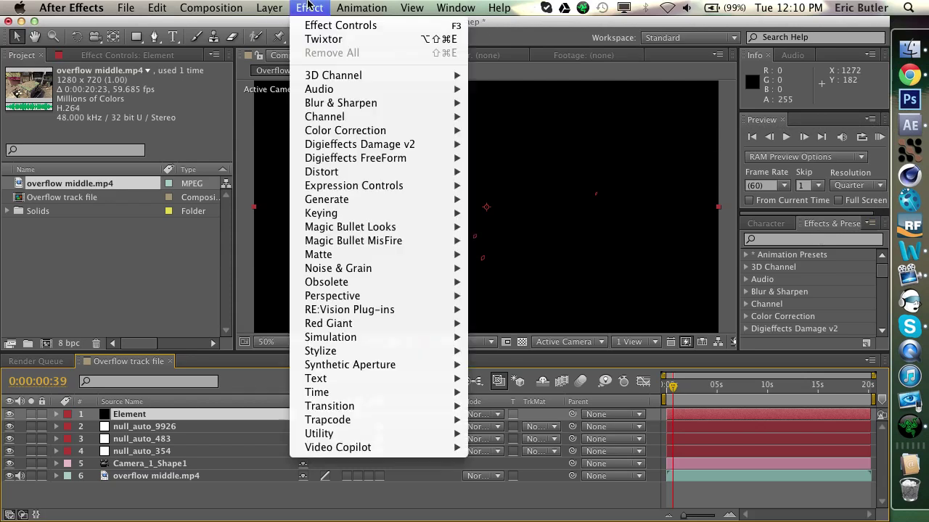
pyautogui.moveTo(360, 448)
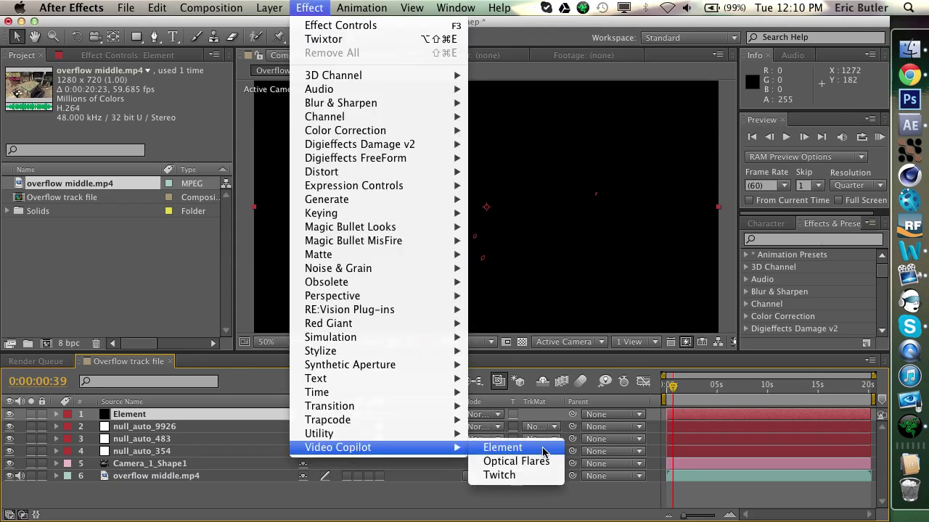
pyautogui.click(502, 448)
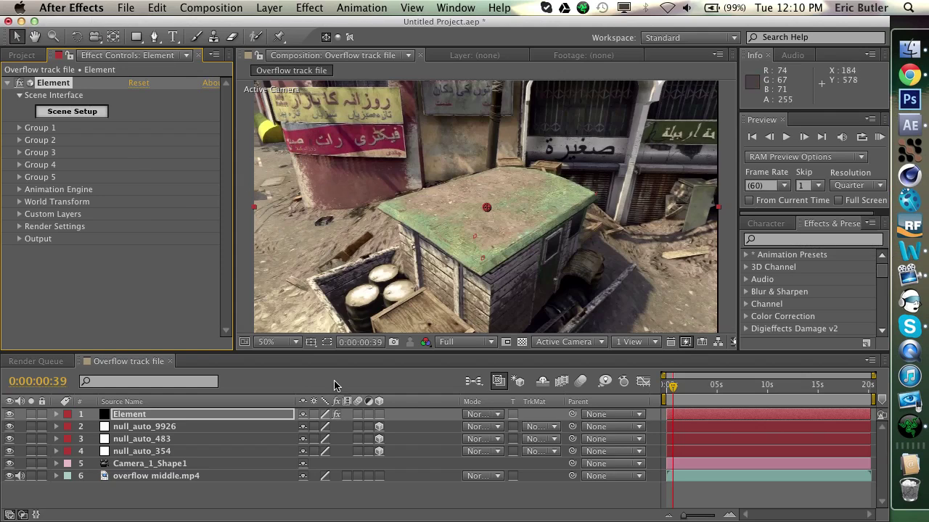
# Select the Element layer and toggle its Element effect off and back on.
pyautogui.click(264, 418)
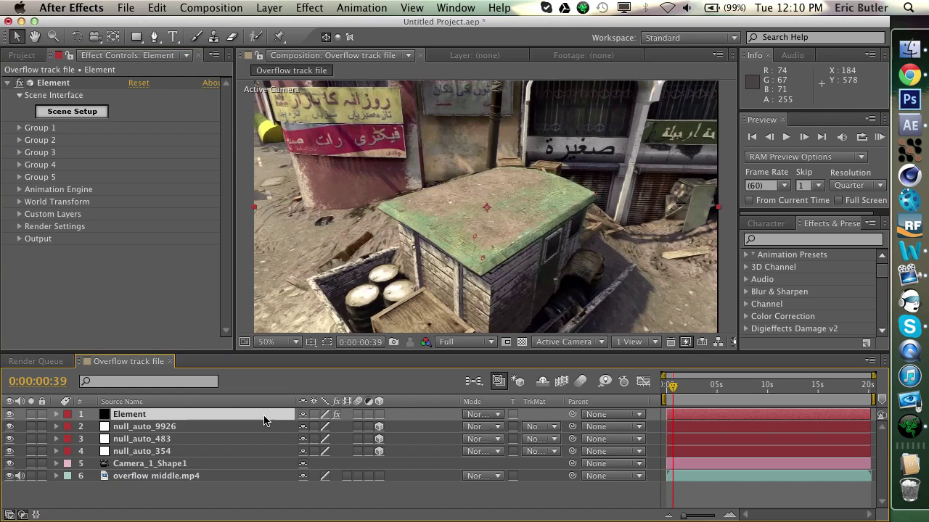
pyautogui.click(19, 82)
pyautogui.click(18, 83)
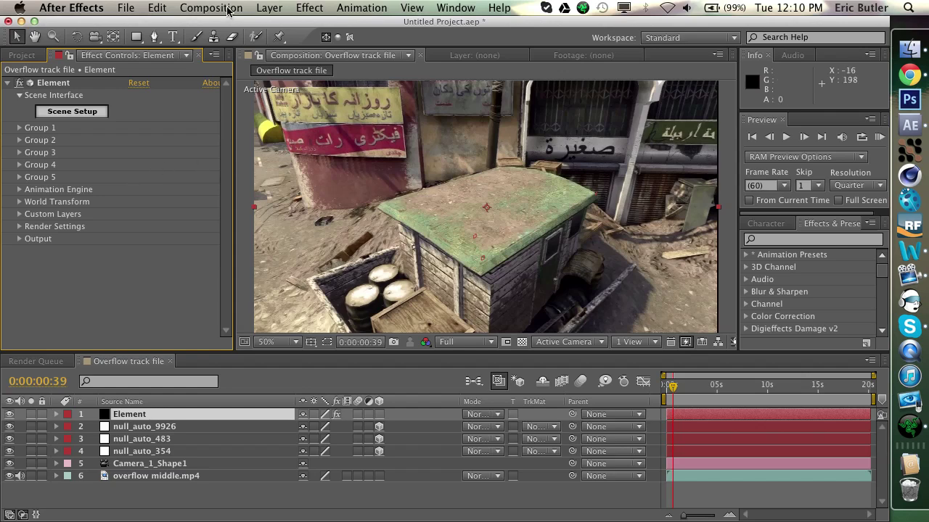
# Create a new text layer reading TUTORIAL.
pyautogui.click(285, 10)
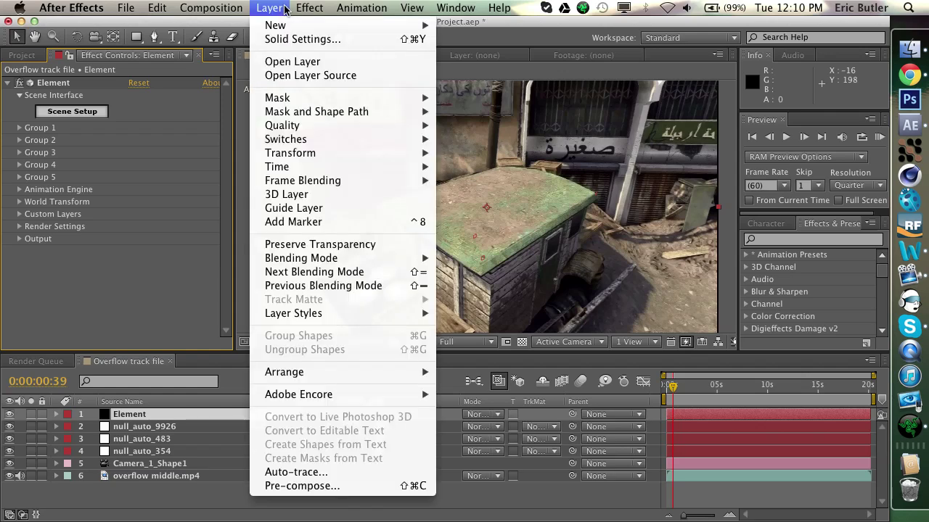
pyautogui.moveTo(305, 25)
pyautogui.click(482, 29)
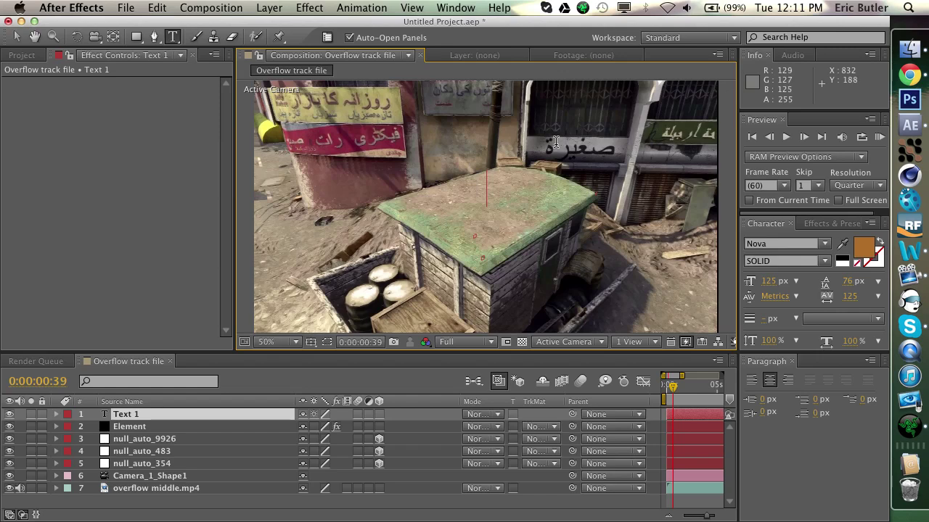
pyautogui.write('TUTORIAL')
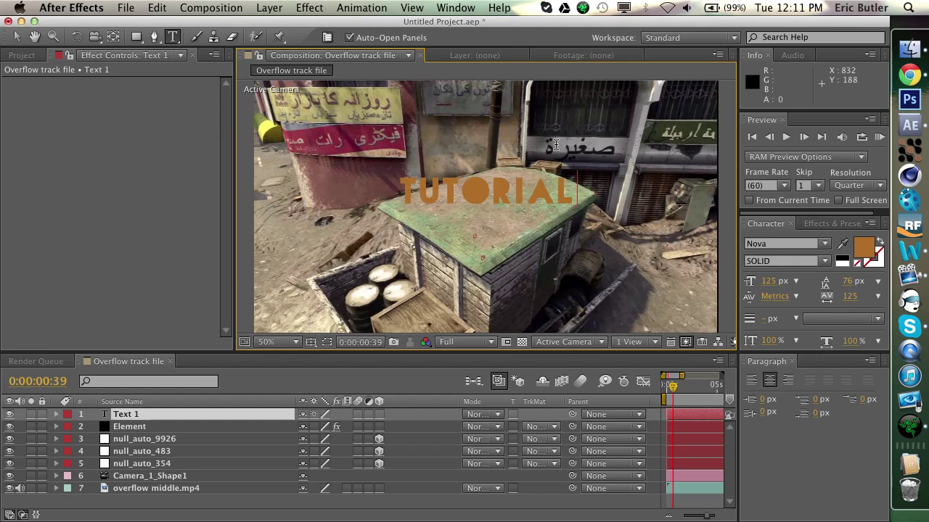
# Hide the TUTORIAL text layer and set Element's Custom Text Path Layer 1 to Tutorial.
pyautogui.click(10, 414)
pyautogui.click(148, 427)
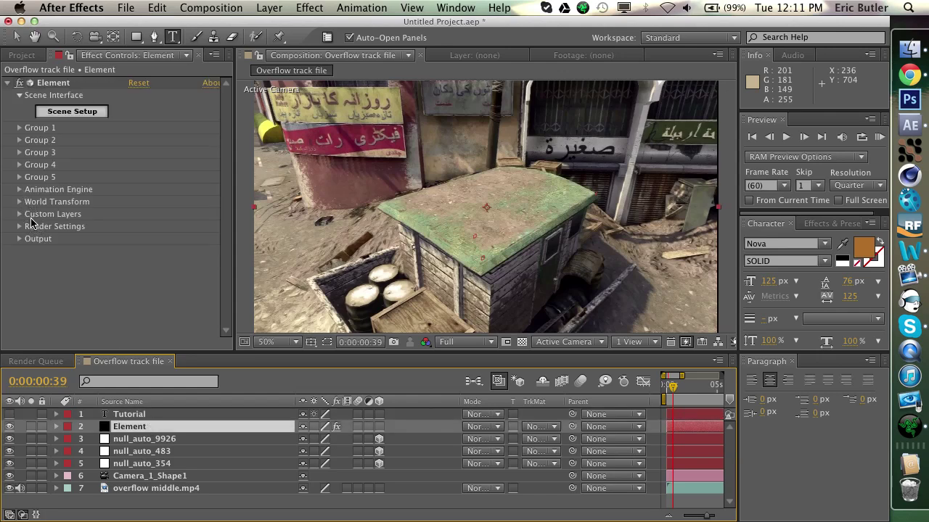
pyautogui.click(20, 218)
pyautogui.click(20, 215)
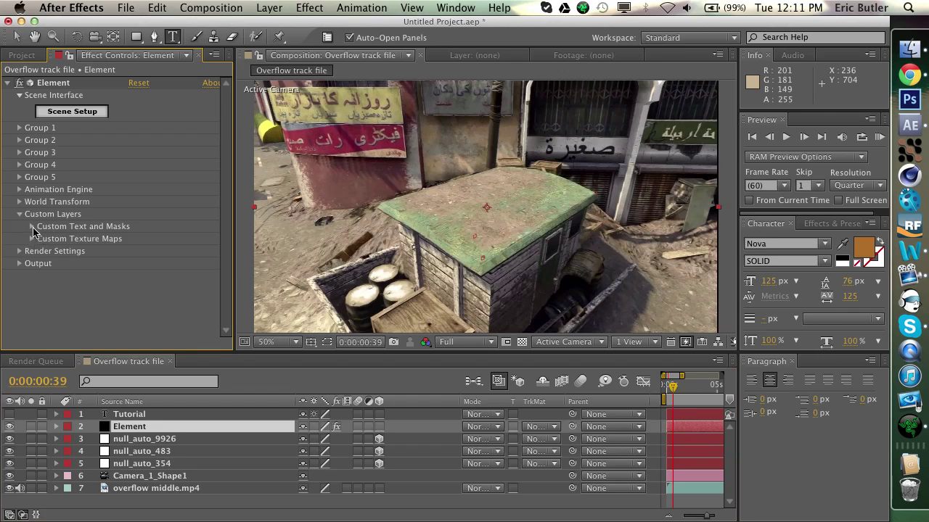
pyautogui.click(32, 226)
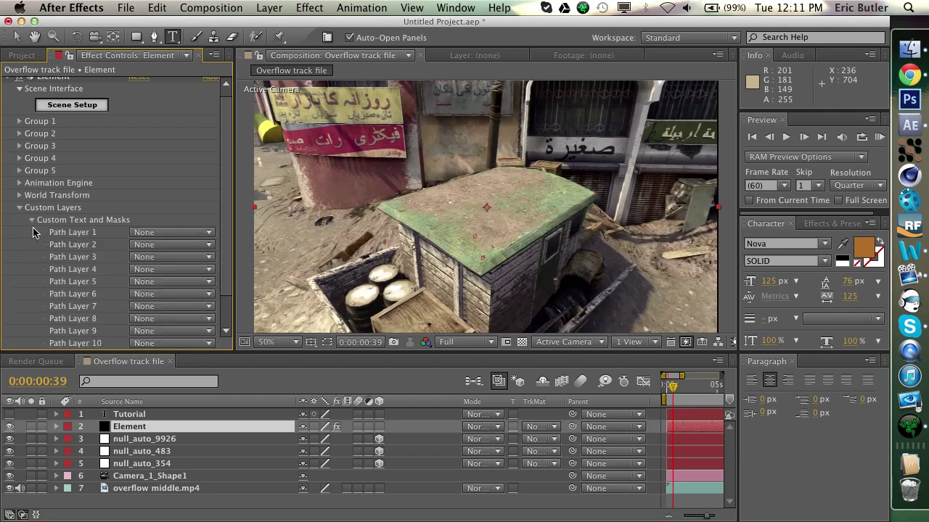
pyautogui.click(144, 233)
pyautogui.click(161, 269)
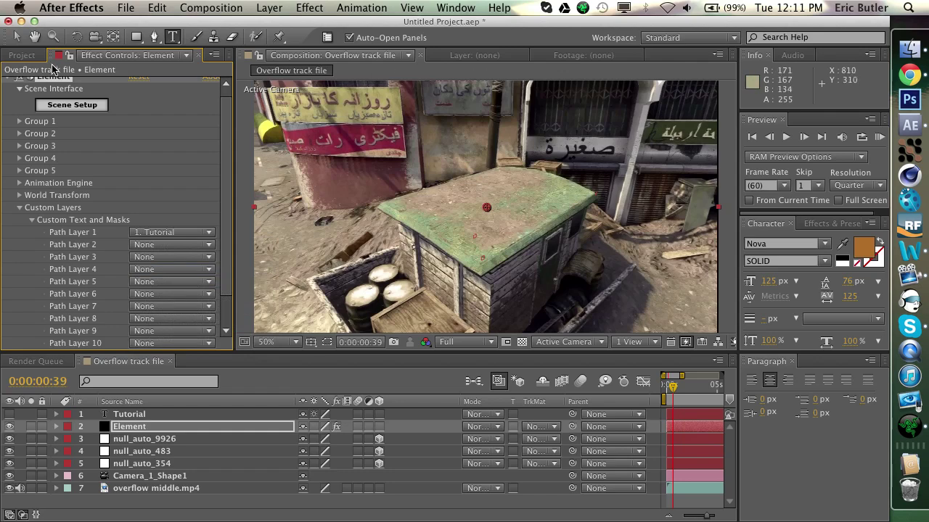
pyautogui.scroll(1, 109, 152)
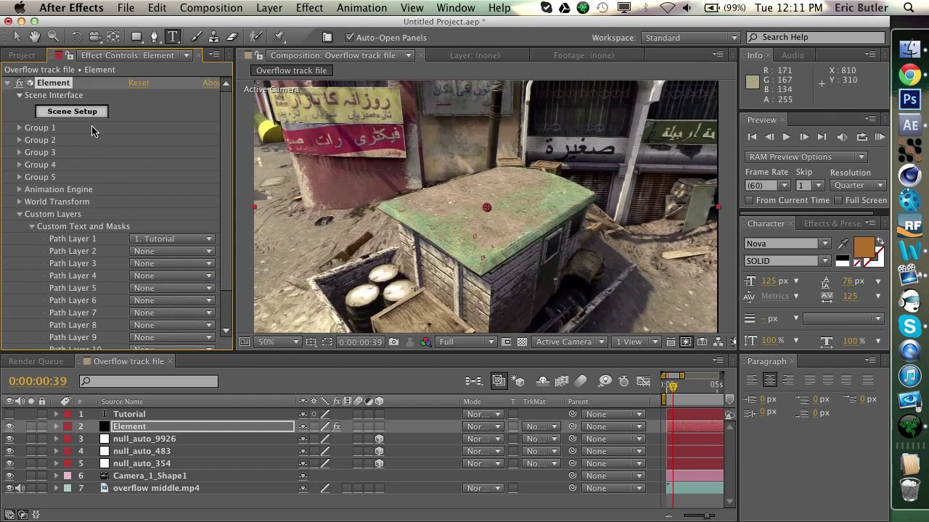
# In Element's Scene Setup, extrude the Tutorial text and rotate the preview to inspect it.
pyautogui.click(93, 113)
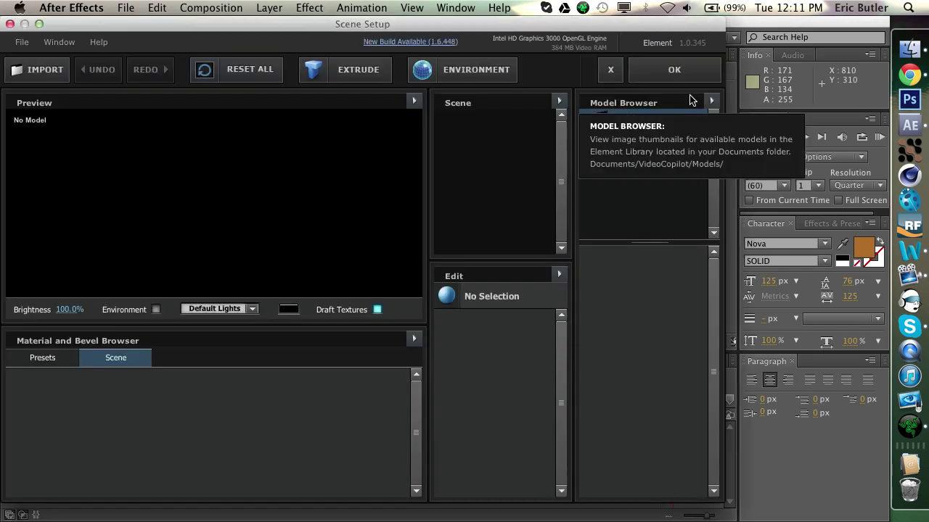
pyautogui.click(332, 71)
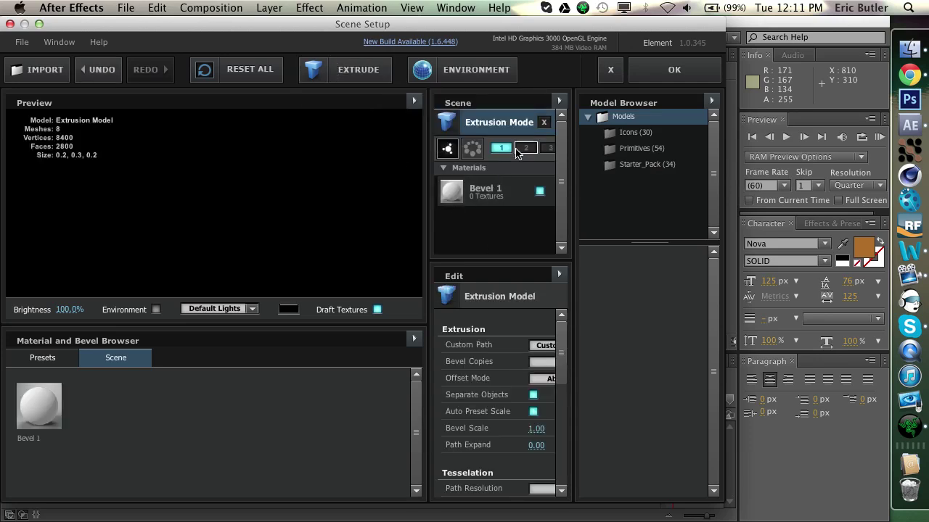
pyautogui.moveTo(230, 183); pyautogui.dragTo(216, 197)
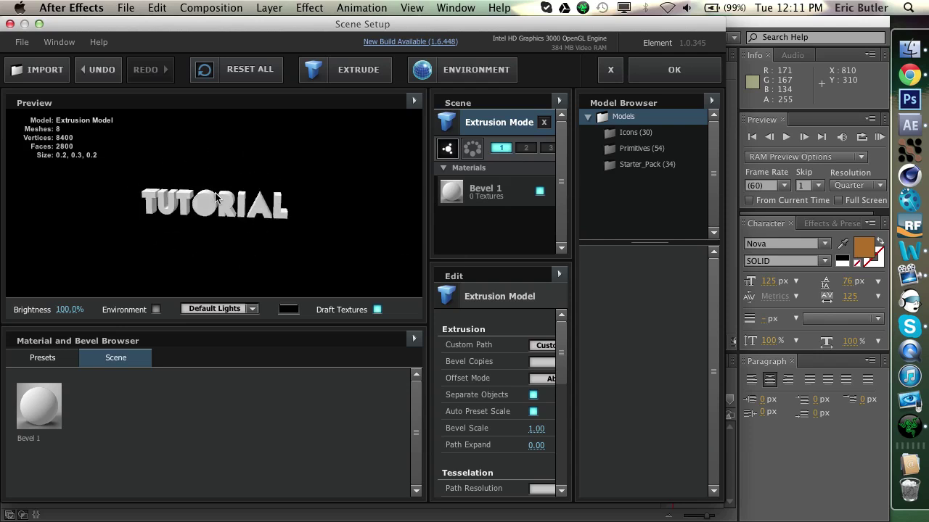
# Apply the Universal preset from Presets > Bevels to the TUTORIAL model and tilt the preview.
pyautogui.click(60, 364)
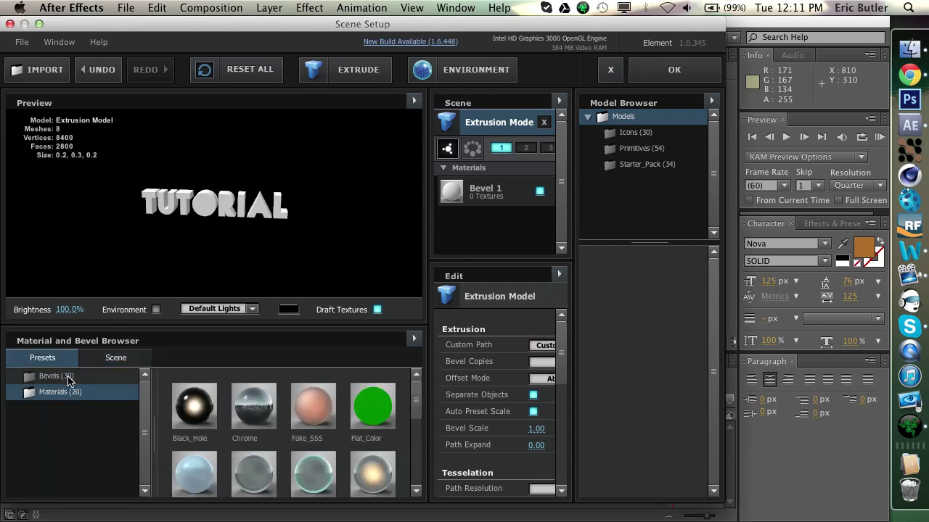
pyautogui.click(62, 376)
pyautogui.scroll(-2, 375, 412)
pyautogui.scroll(-10, 375, 412)
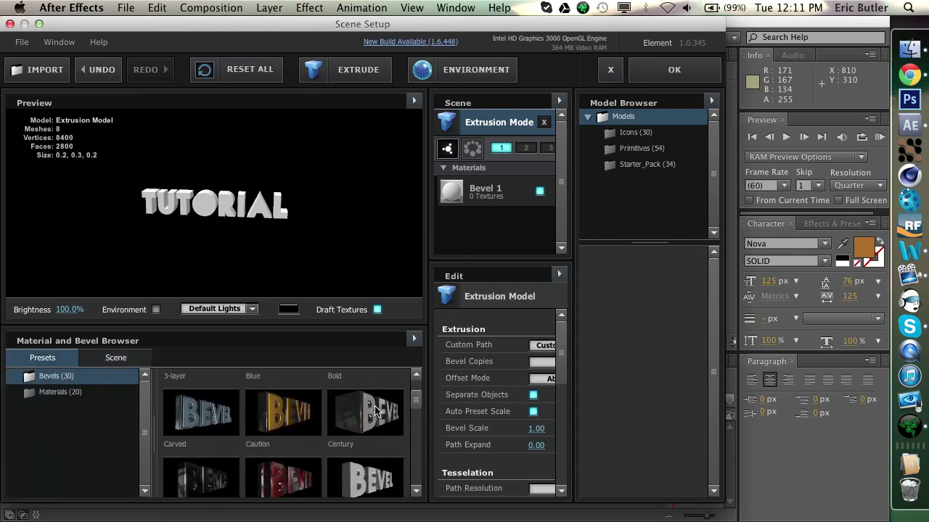
pyautogui.scroll(-3, 360, 436)
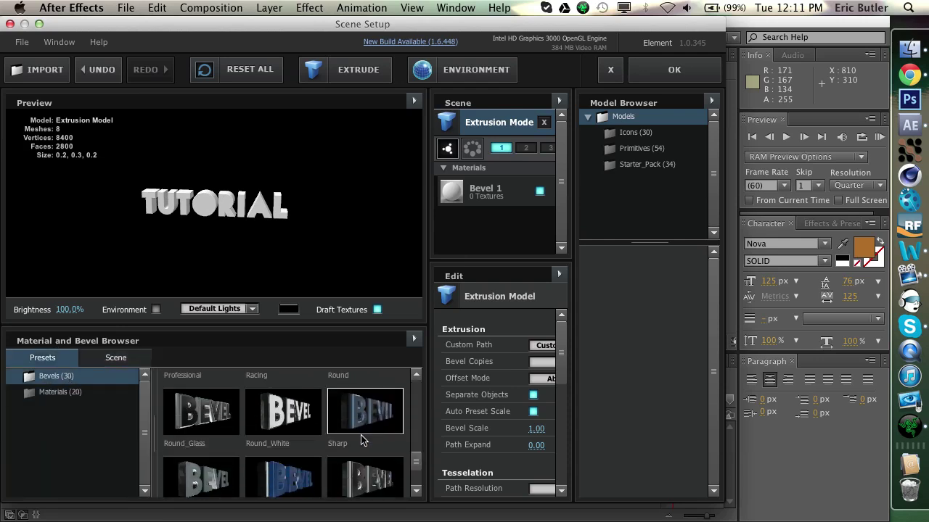
pyautogui.scroll(-5, 354, 449)
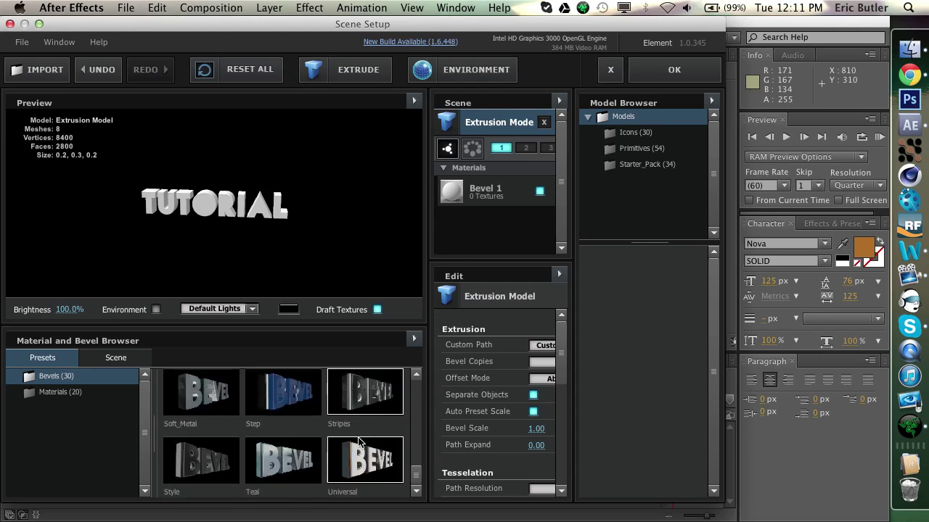
pyautogui.scroll(12, 353, 469)
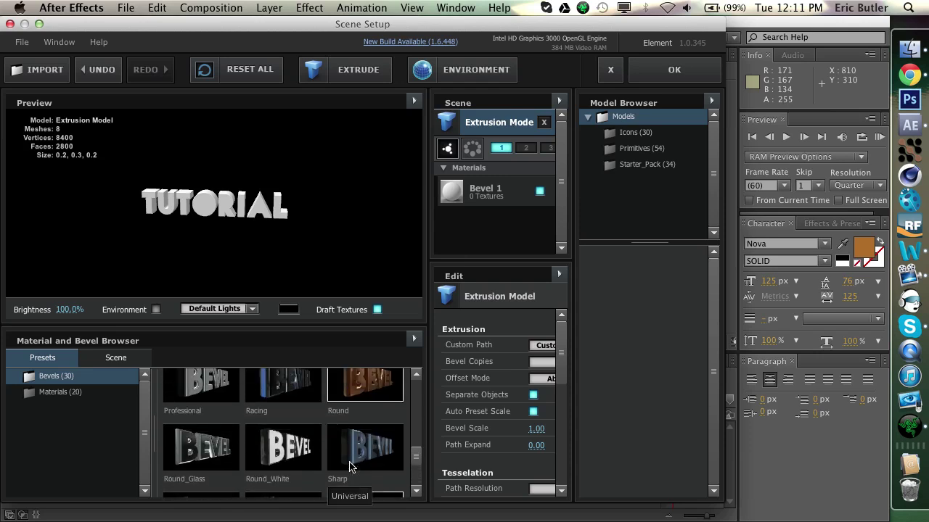
pyautogui.scroll(-12, 338, 456)
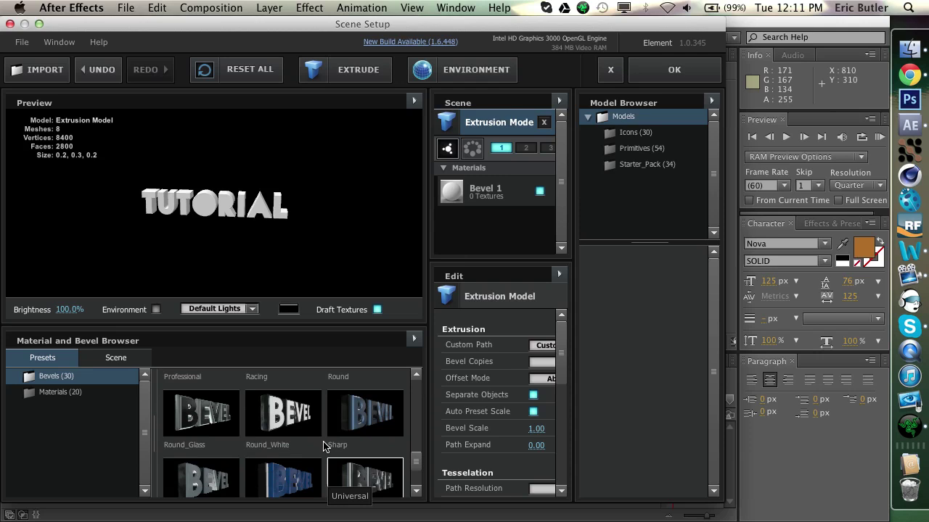
pyautogui.doubleClick(368, 473)
pyautogui.moveTo(170, 229); pyautogui.dragTo(225, 252)
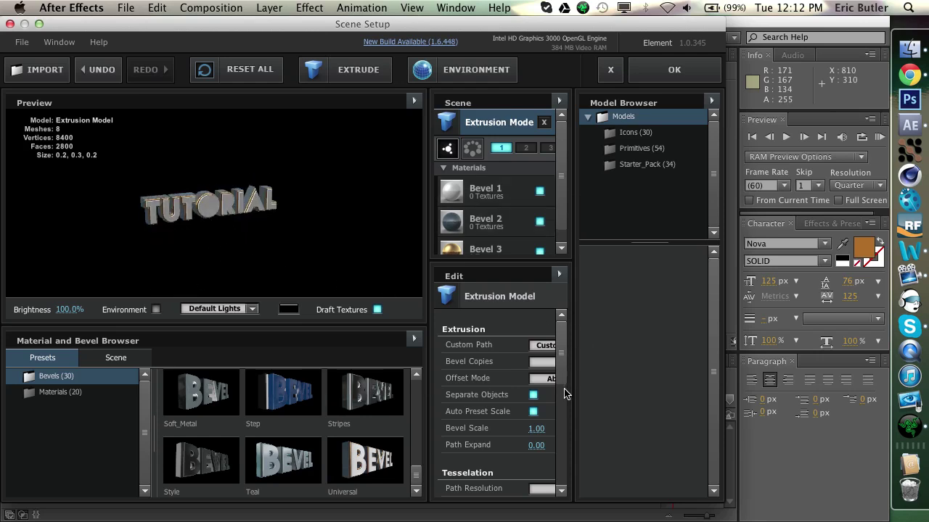
pyautogui.scroll(-2, 523, 442)
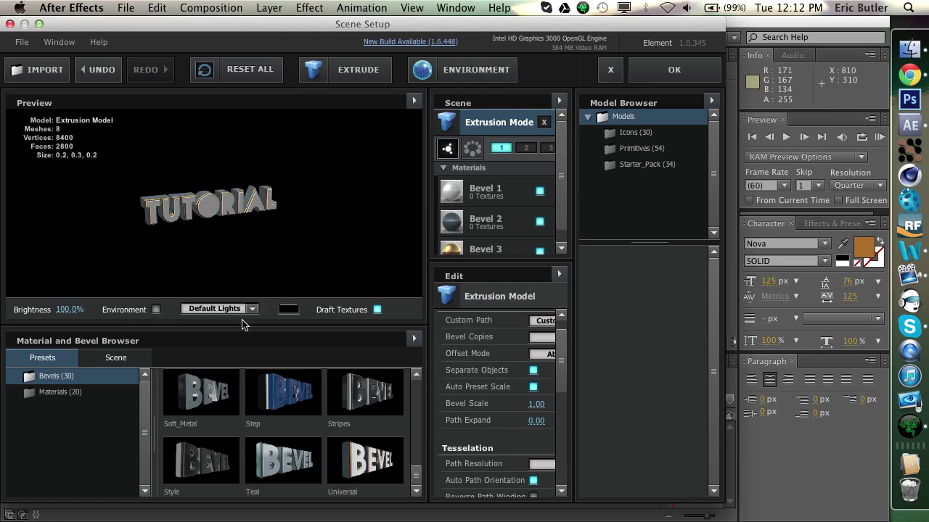
# Show reflections in the preview and apply the Studio_warm environment map.
pyautogui.click(157, 310)
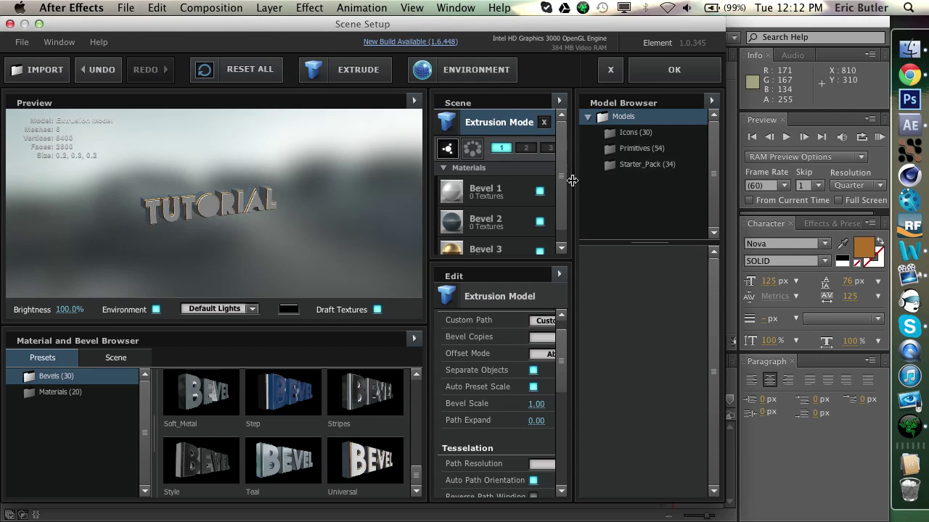
pyautogui.click(472, 71)
pyautogui.click(453, 138)
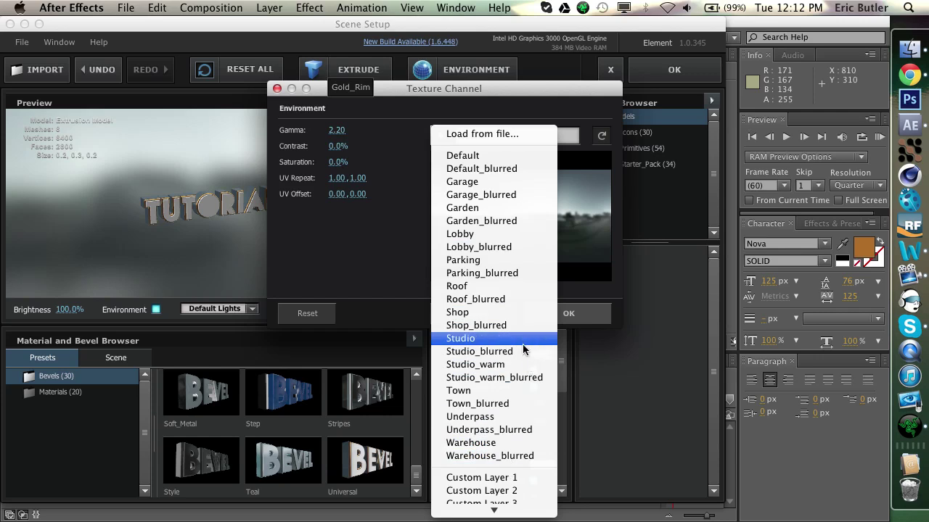
pyautogui.click(514, 364)
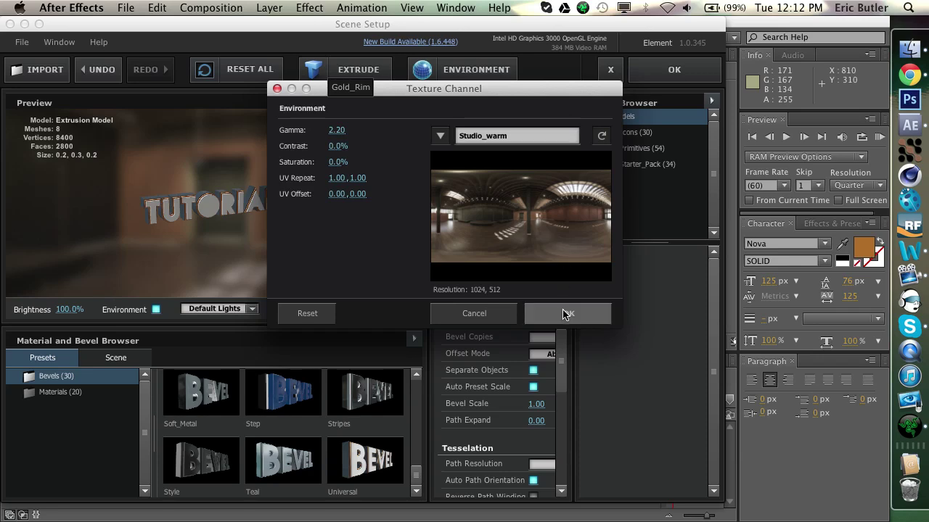
pyautogui.click(564, 312)
# Orbit in on a letter, turn off Draft Textures, and zoom back out.
pyautogui.scroll(10, 172, 213)
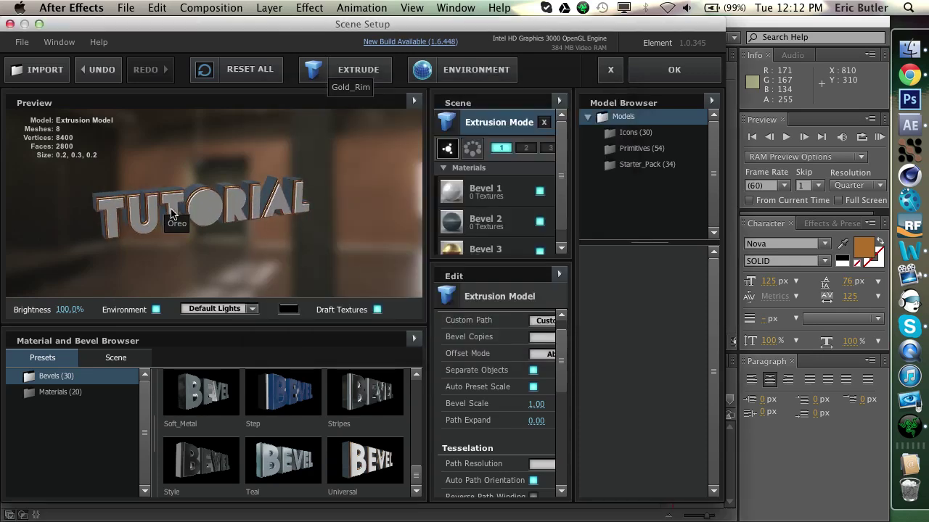
pyautogui.scroll(-5, 125, 159)
pyautogui.moveTo(124, 177); pyautogui.dragTo(93, 159)
pyautogui.click(377, 309)
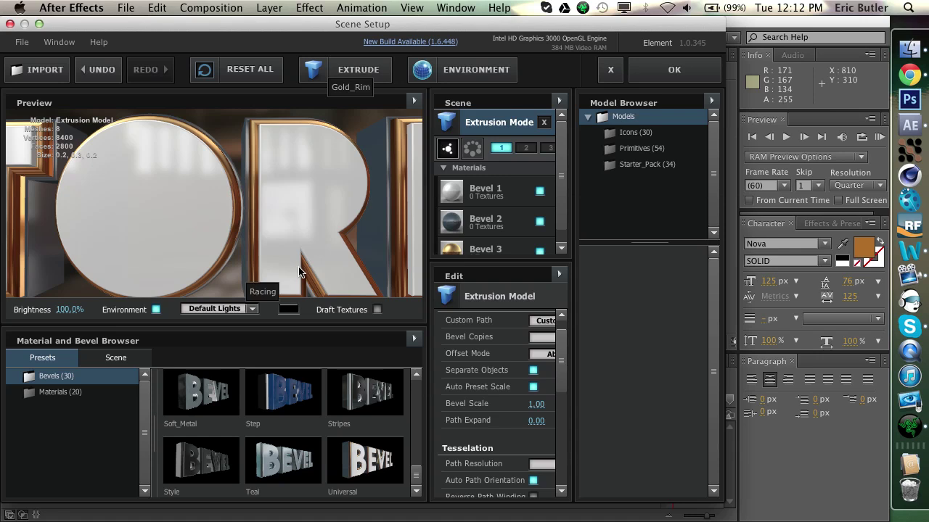
pyautogui.scroll(-5, 301, 233)
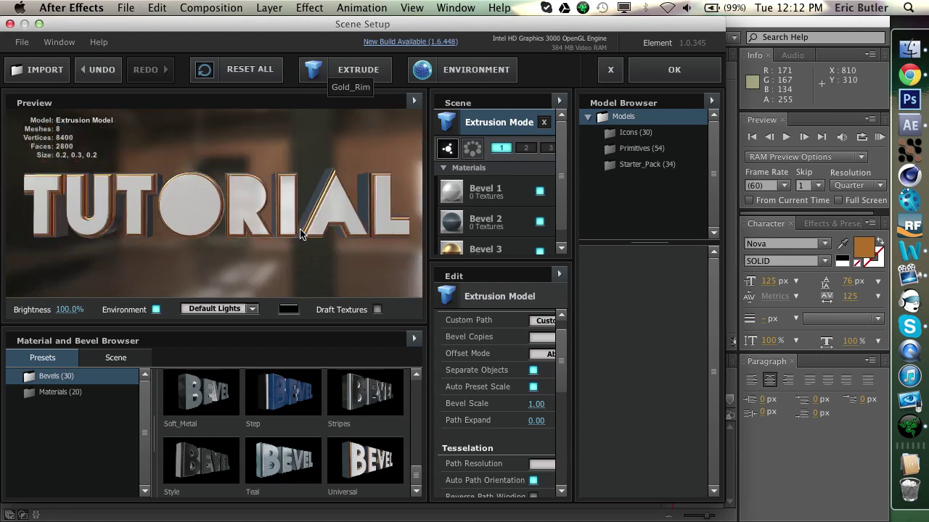
# Close Scene Setup, move to a later frame, and reveal null_auto_9926's Position.
pyautogui.click(657, 81)
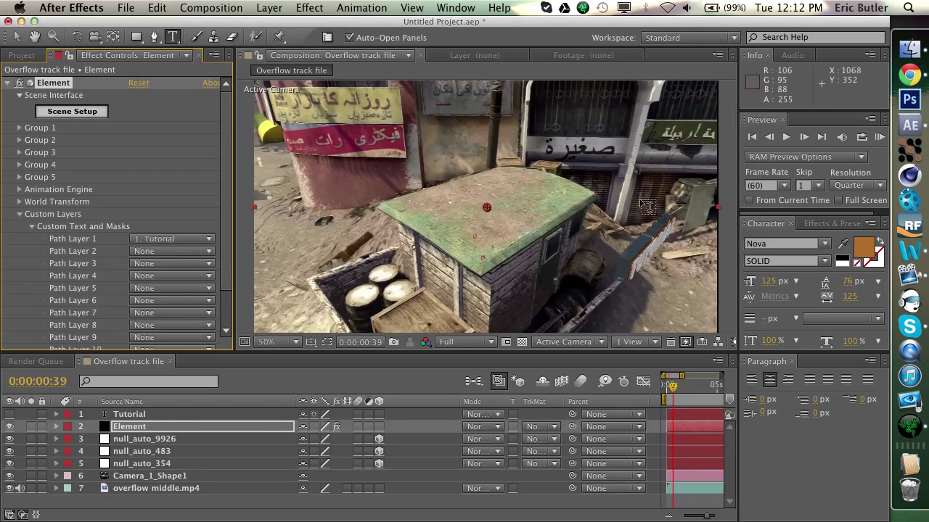
pyautogui.click(792, 361)
pyautogui.moveTo(763, 385); pyautogui.dragTo(713, 402)
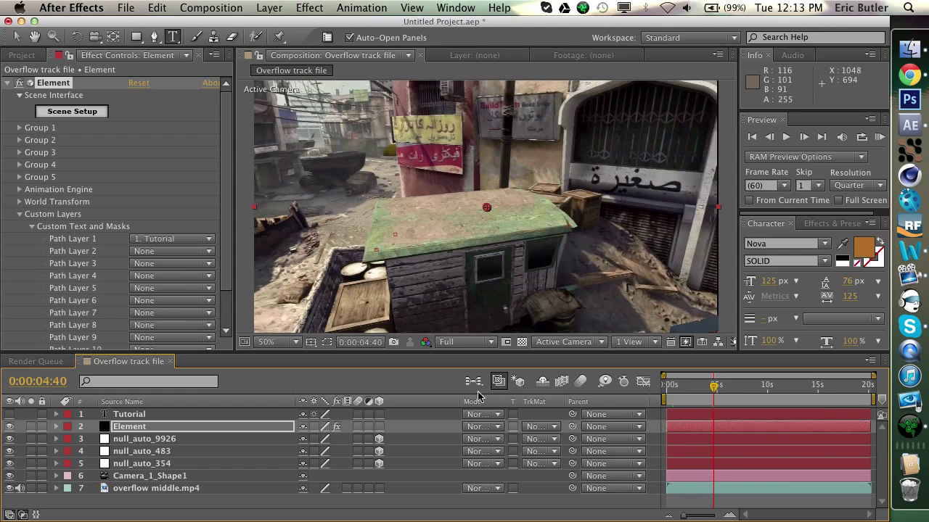
pyautogui.click(258, 440)
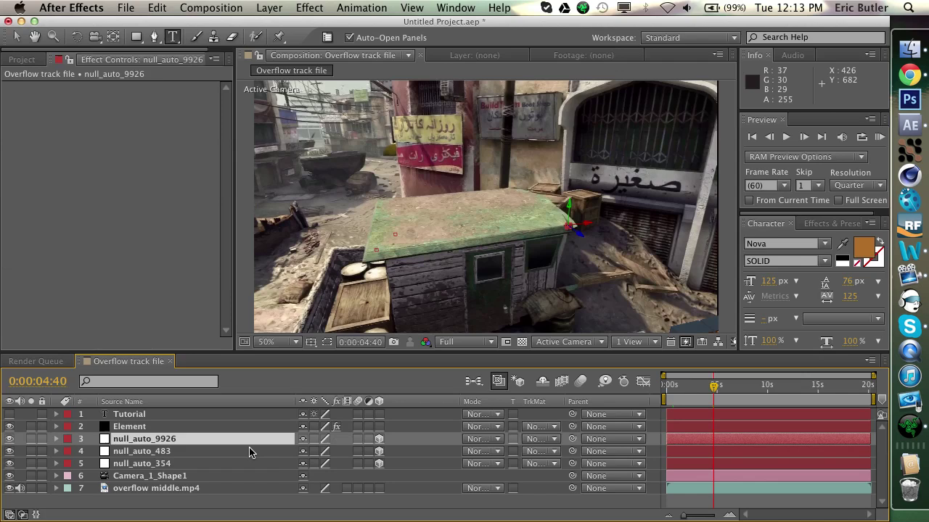
pyautogui.press('p')
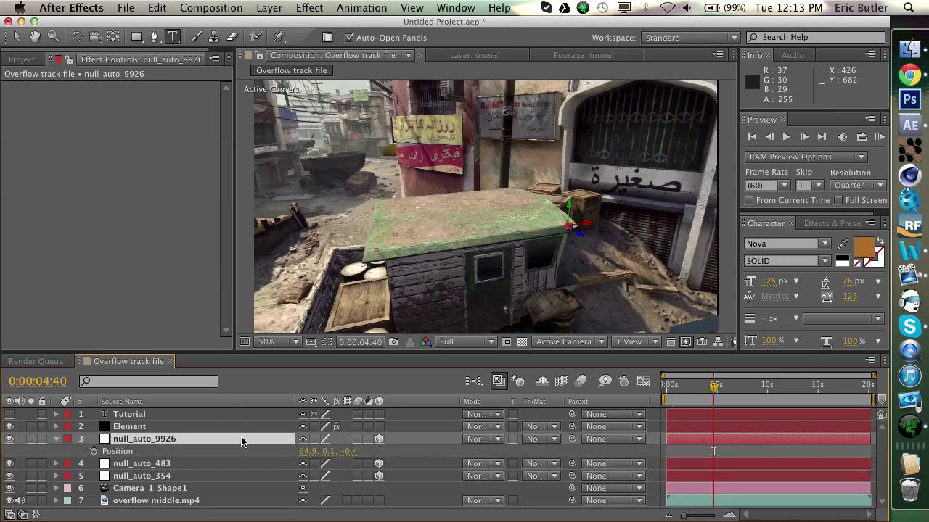
pyautogui.click(244, 455)
# Expand the Element layer's Group 1 > Particle Replicator settings.
pyautogui.click(186, 428)
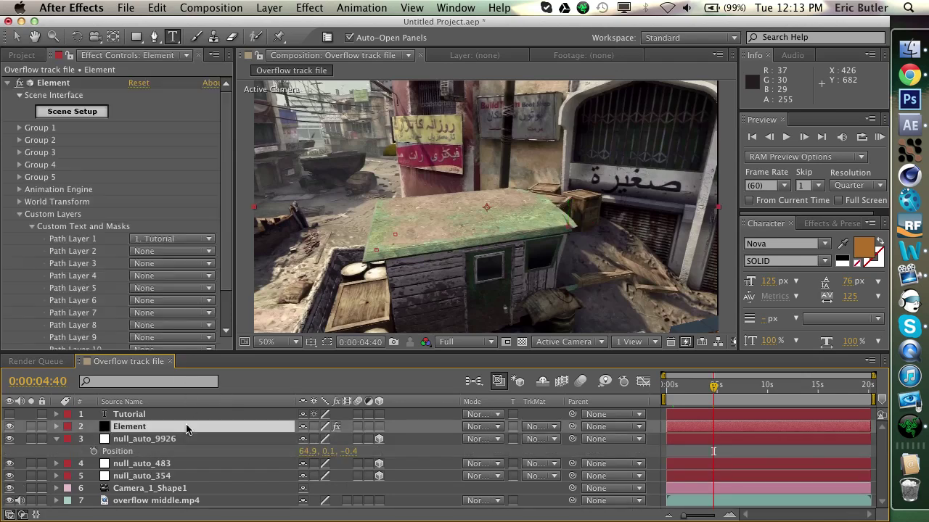
pyautogui.click(18, 128)
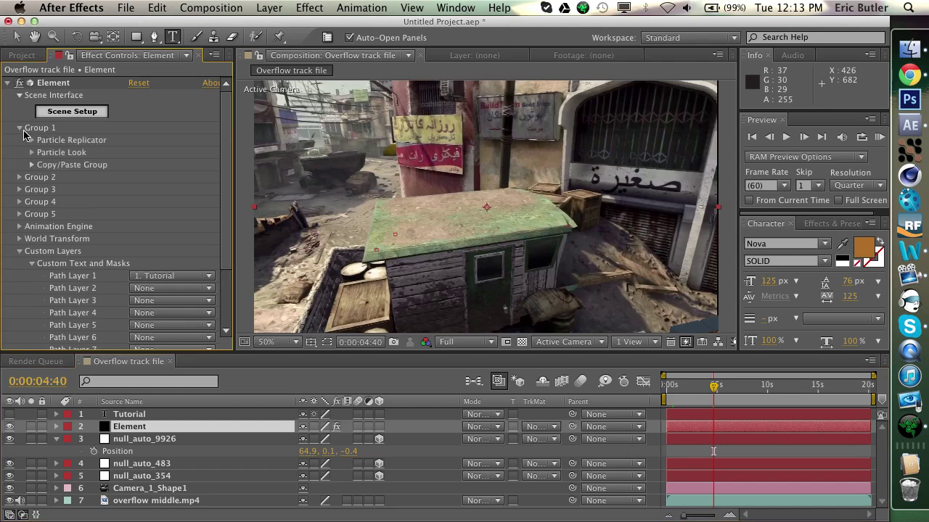
pyautogui.click(32, 141)
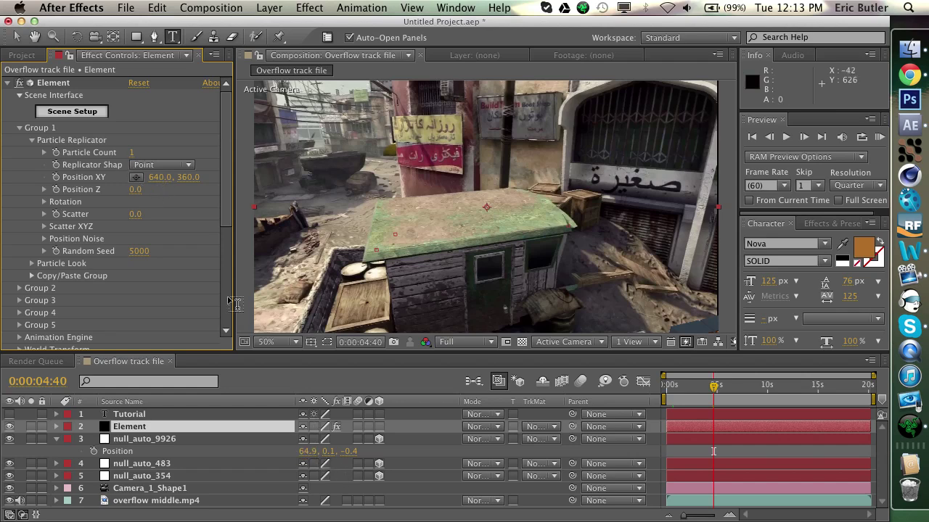
# Set the Particle Replicator Position XY to 60, 0.
pyautogui.click(166, 177)
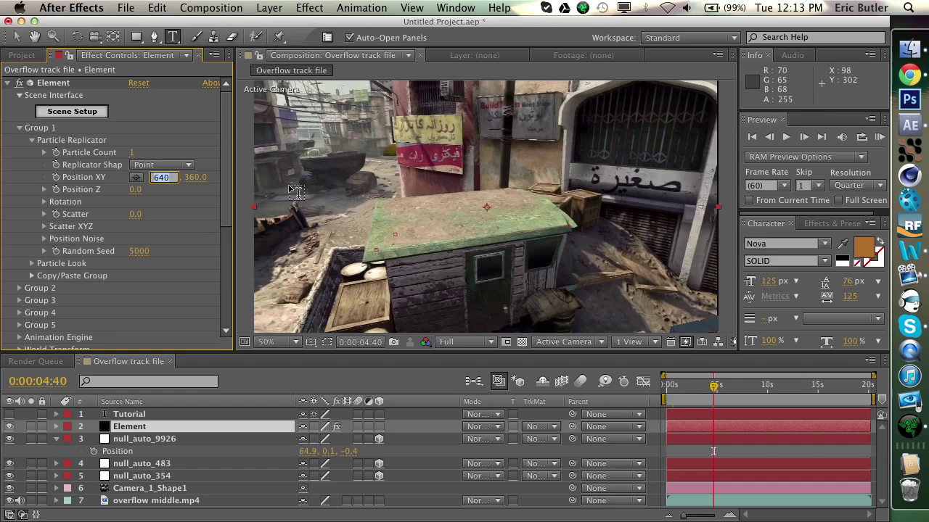
pyautogui.write('60')
pyautogui.press('Return')
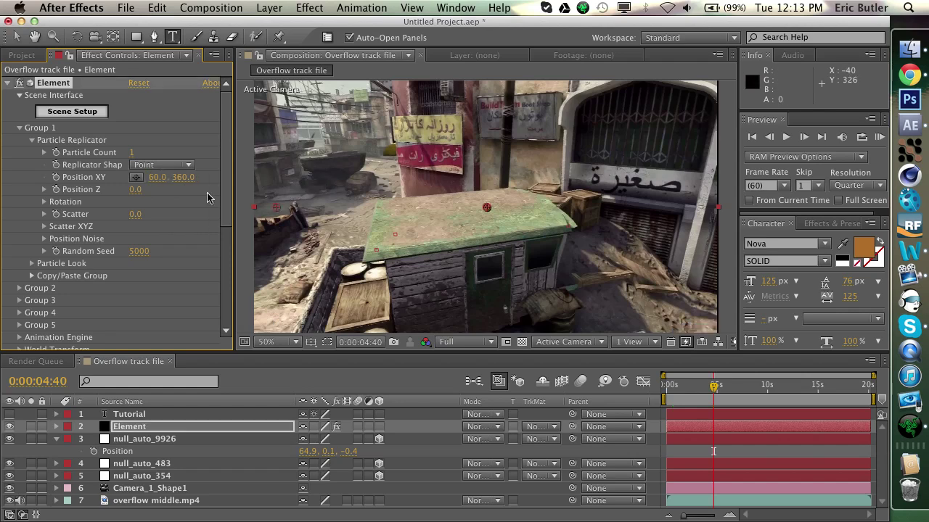
pyautogui.click(183, 178)
pyautogui.write('0')
pyautogui.press('Return')
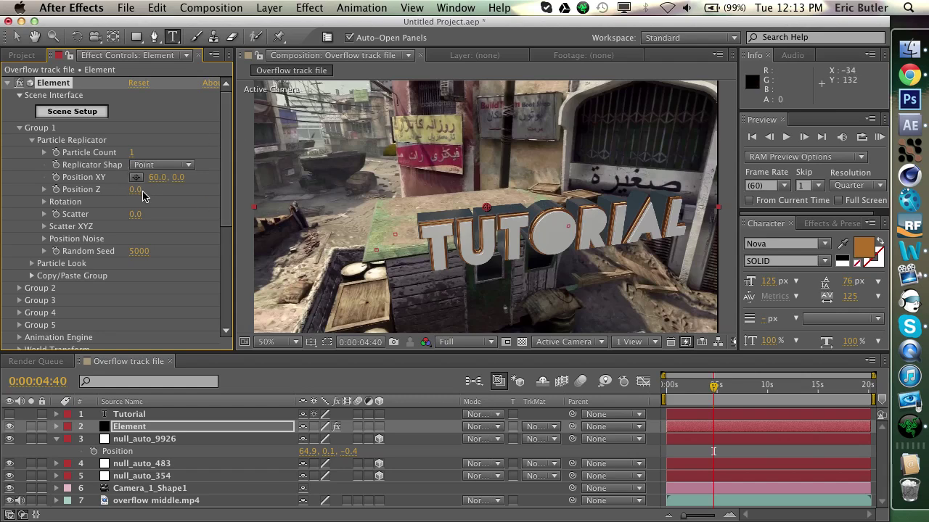
# Test text depth across frames, then set Position Z to 0.
pyautogui.moveTo(137, 189); pyautogui.dragTo(158, 194)
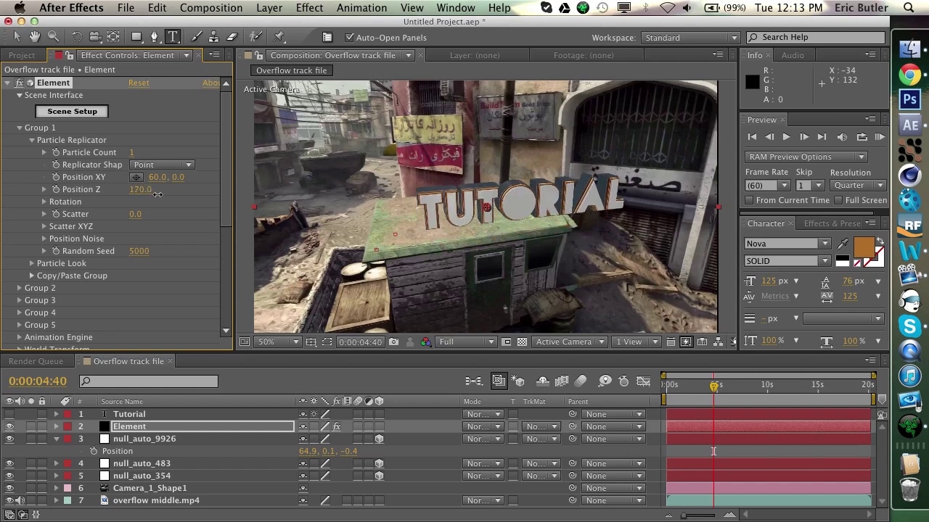
pyautogui.click(740, 378)
pyautogui.press('space')
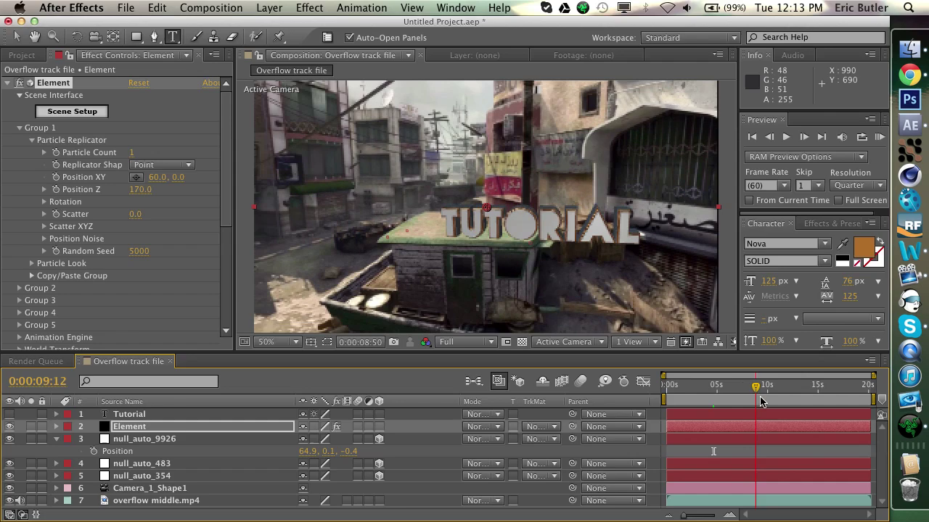
pyautogui.moveTo(740, 403); pyautogui.dragTo(646, 403)
pyautogui.moveTo(718, 395); pyautogui.dragTo(751, 396)
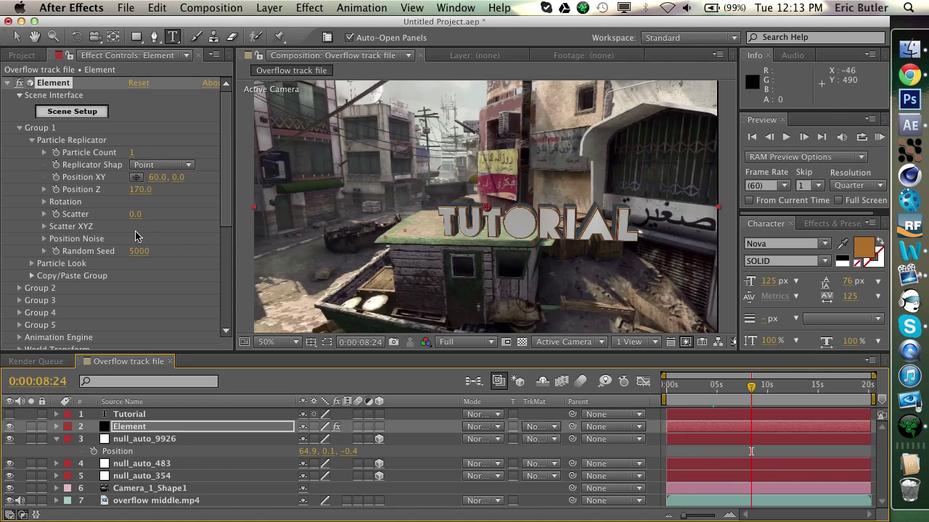
pyautogui.click(140, 190)
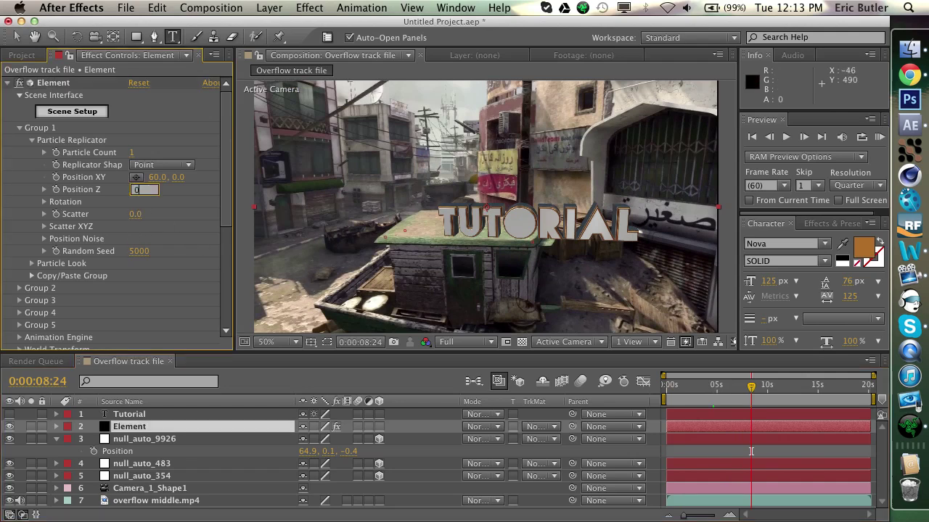
pyautogui.write('0')
pyautogui.press('Return')
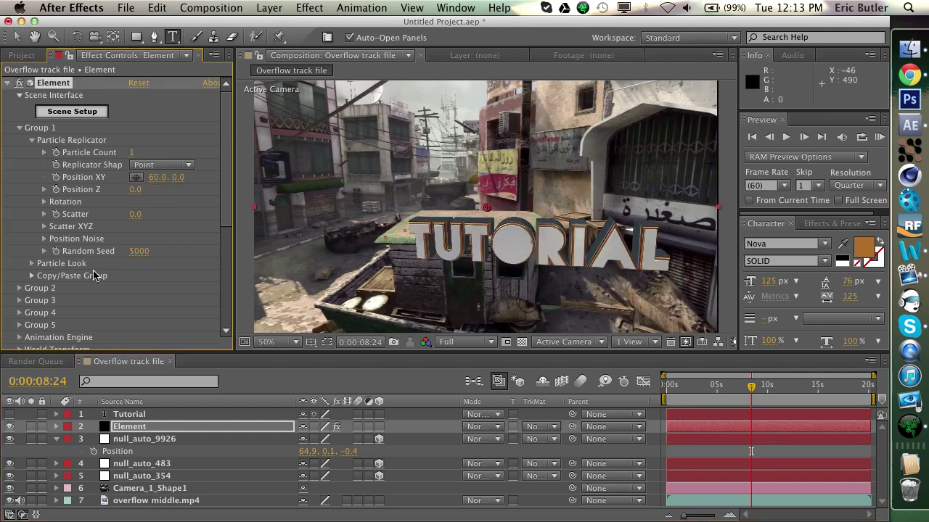
# Set the Particle Look Size to 7.
pyautogui.scroll(-3, 64, 275)
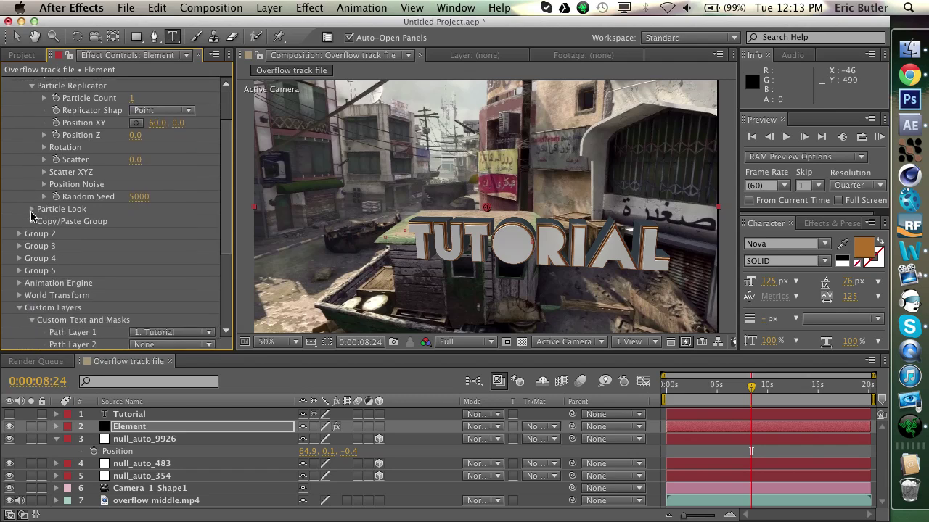
pyautogui.click(32, 210)
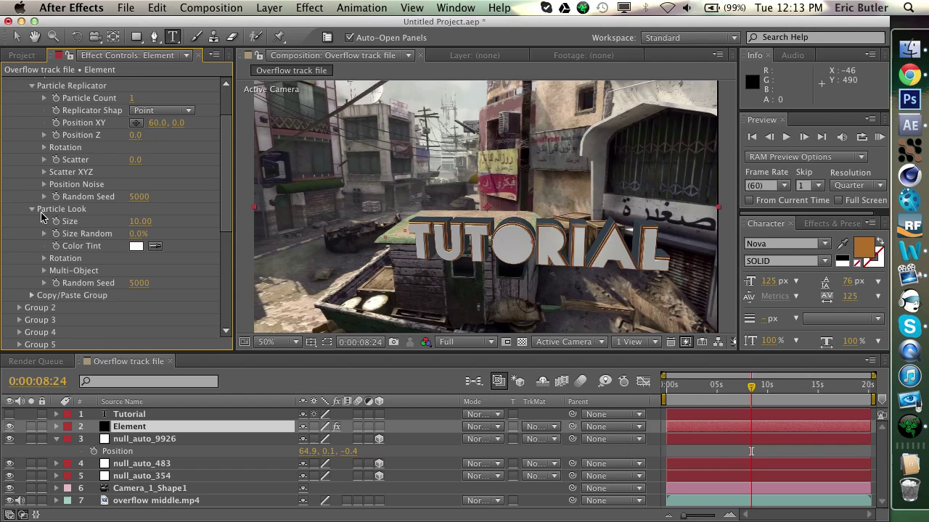
pyautogui.click(135, 219)
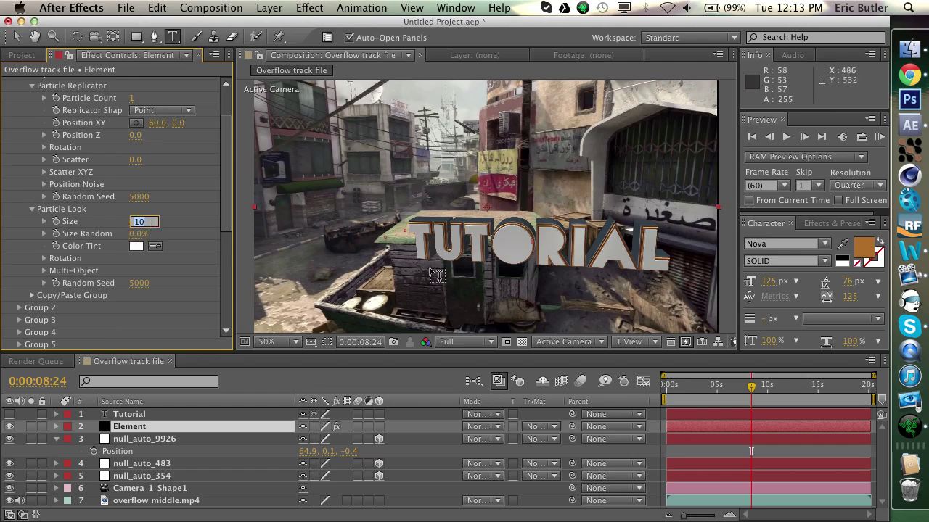
pyautogui.write('7')
pyautogui.press('Return')
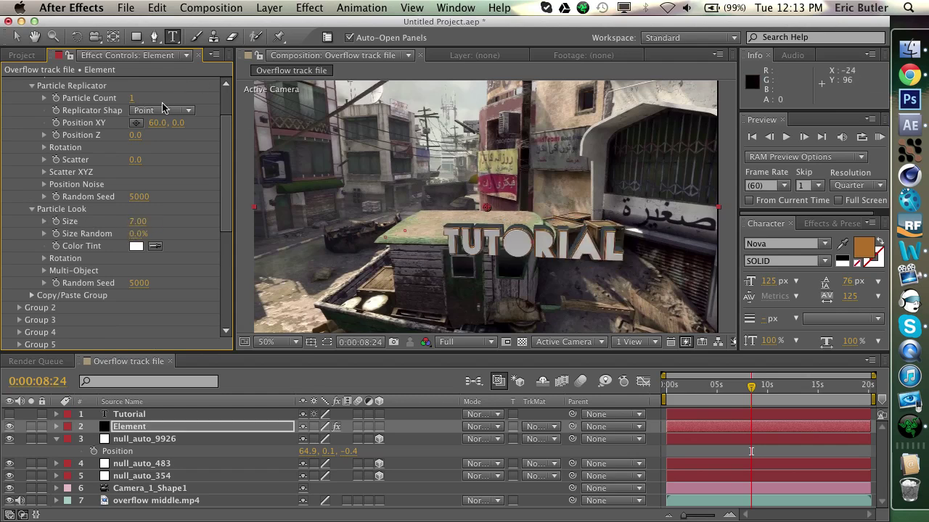
# Move the text to Position XY -94, -31 and, at 2:27, Z 80.
pyautogui.moveTo(175, 124); pyautogui.dragTo(93, 155)
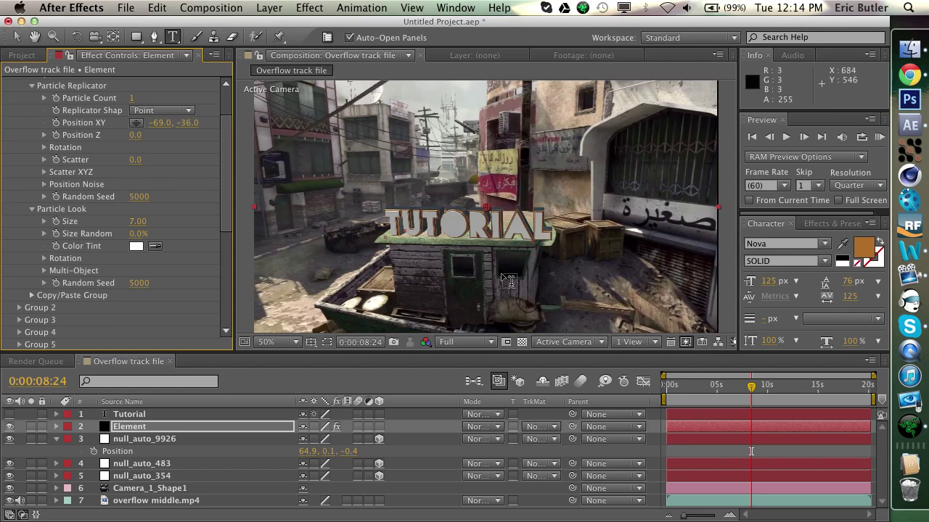
pyautogui.moveTo(706, 398); pyautogui.dragTo(691, 394)
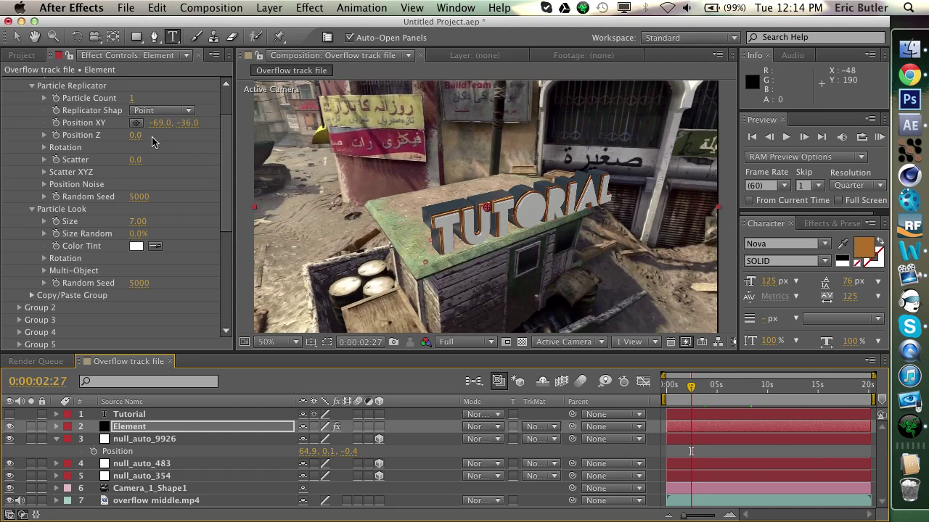
pyautogui.moveTo(136, 136)
pyautogui.mouseDown()
pyautogui.moveTo(161, 141)
pyautogui.moveTo(149, 139)
pyautogui.moveTo(188, 123)
pyautogui.moveTo(144, 127)
pyautogui.mouseUp()
# Inspect TUTORIAL close-up at about 4.5 seconds, then check Path Layer 1 uses 1. Tutorial.
pyautogui.moveTo(680, 391); pyautogui.dragTo(750, 390)
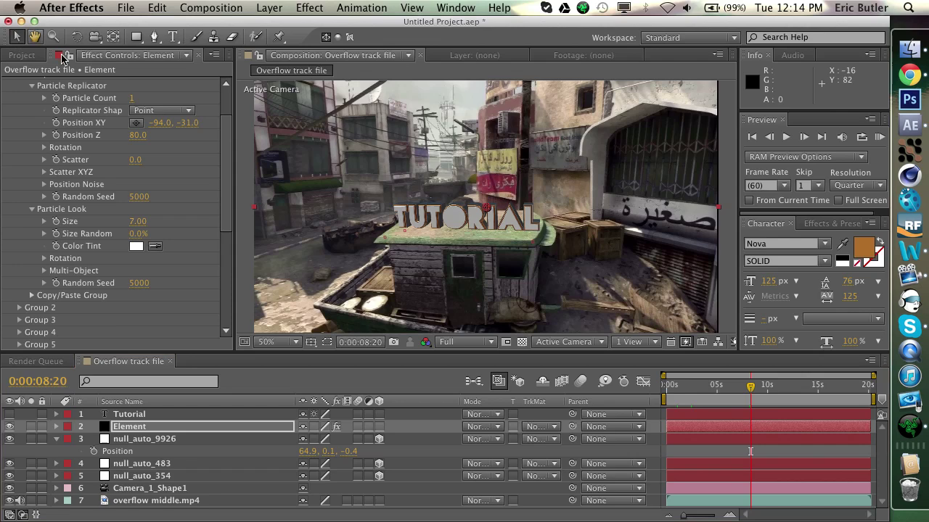
pyautogui.press('v')
pyautogui.press('/')
pyautogui.moveTo(395, 300); pyautogui.dragTo(443, 253)
pyautogui.press('.')
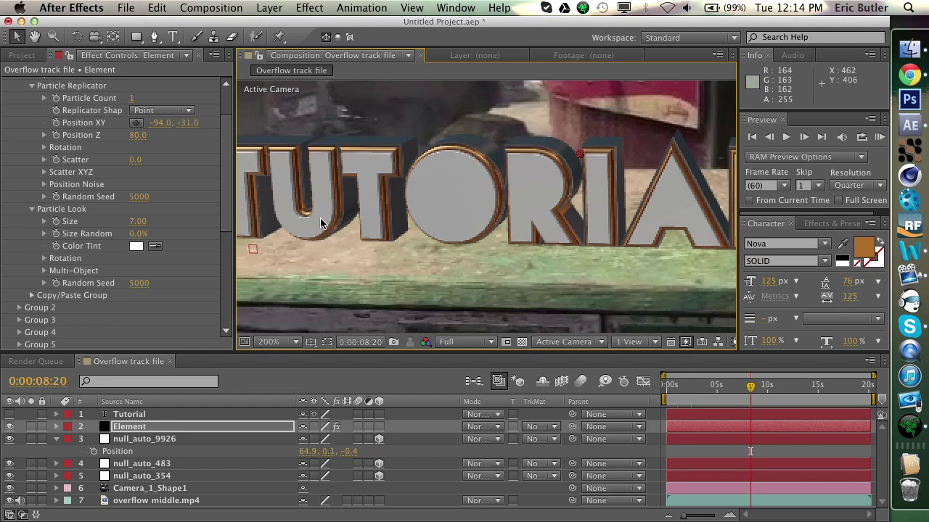
pyautogui.press(',')
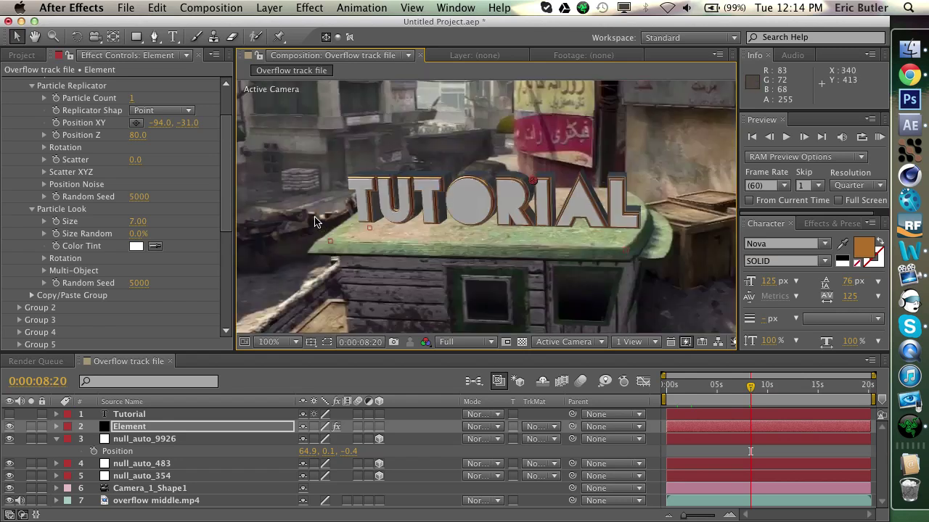
pyautogui.scroll(-3, 201, 269)
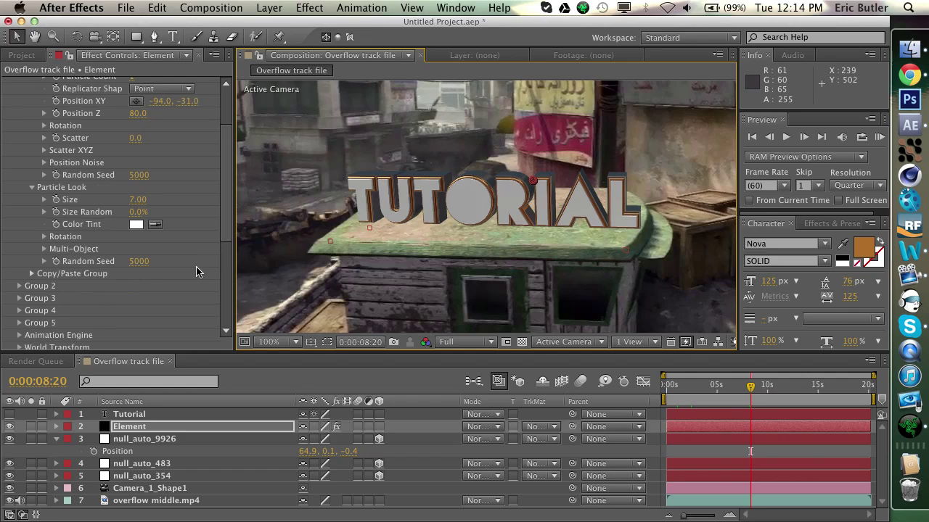
pyautogui.scroll(-6, 182, 313)
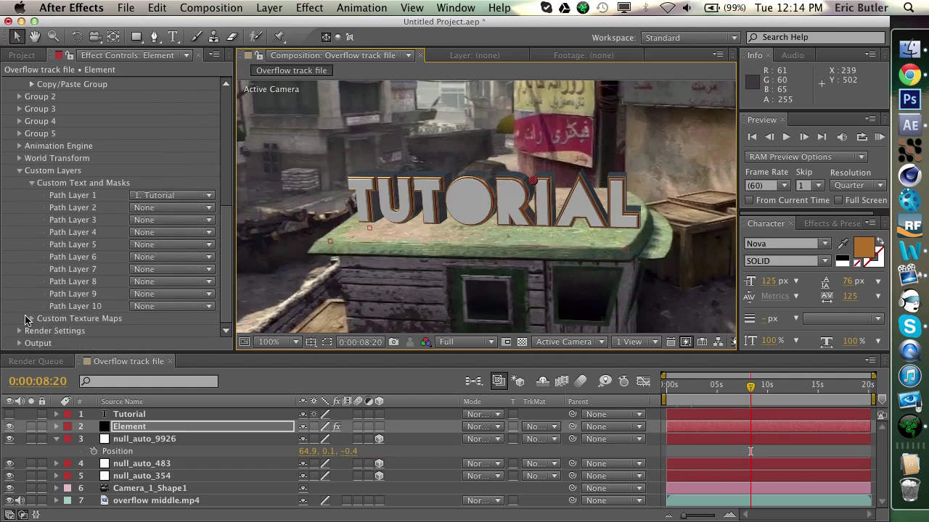
# Reveal Element's Ambient Occlusion (SSAO) settings, then select the Tutorial layer.
pyautogui.click(19, 331)
pyautogui.scroll(-4, 48, 285)
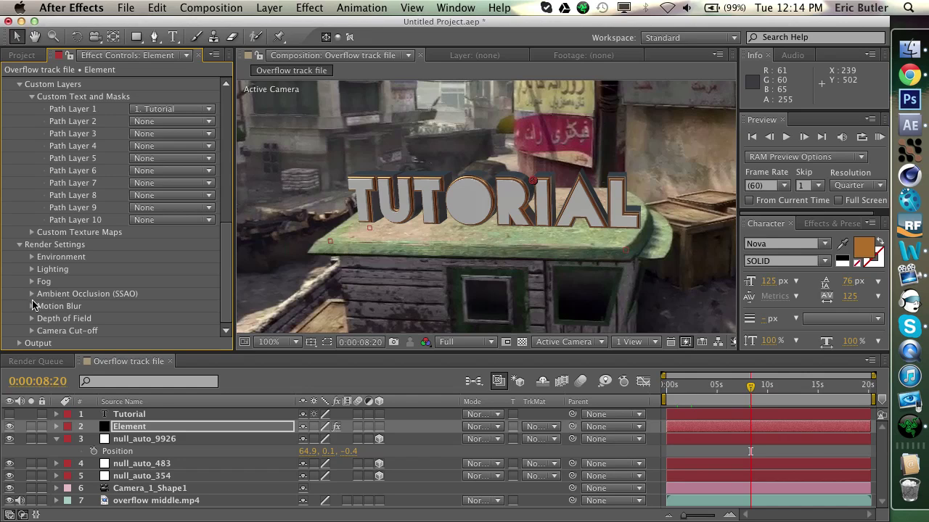
pyautogui.click(32, 294)
pyautogui.scroll(-4, 58, 294)
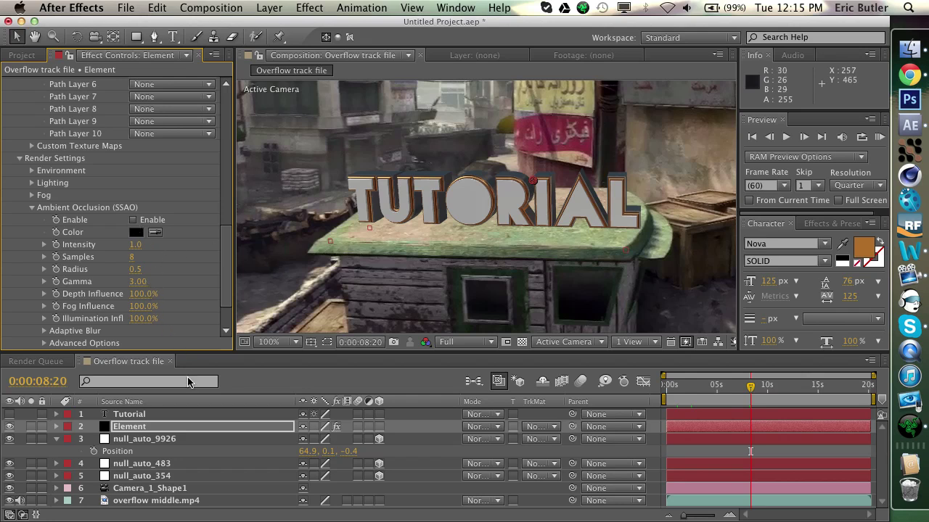
pyautogui.click(192, 415)
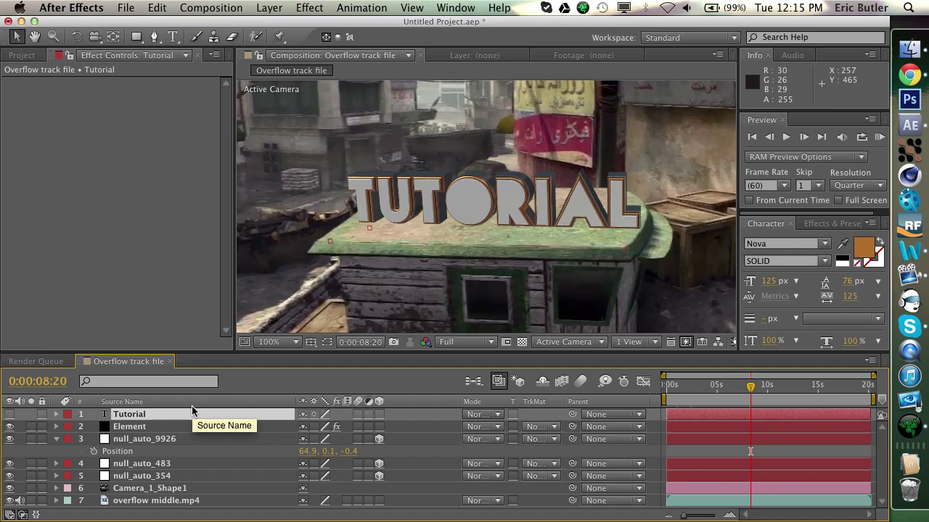
# Hide the Tutorial layer and create a comp-sized 1280 x 720 black solid.
pyautogui.click(9, 416)
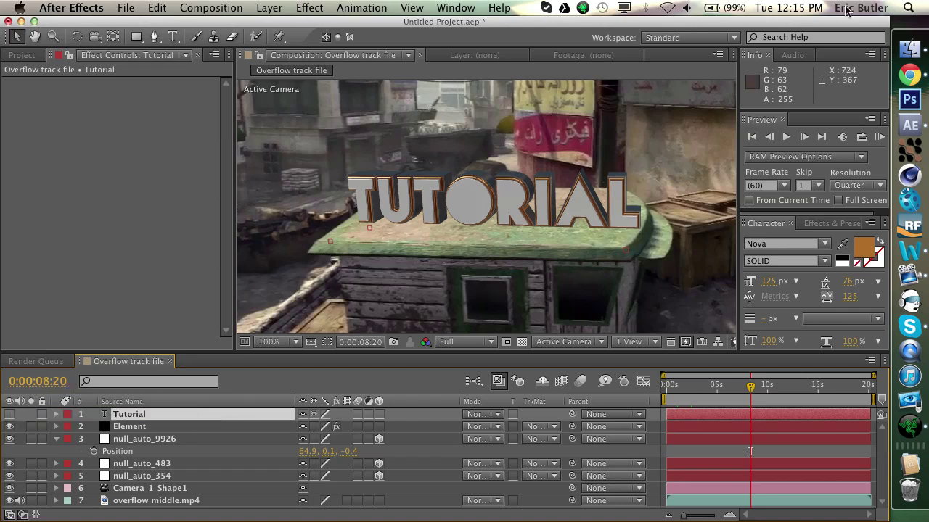
pyautogui.click(270, 8)
pyautogui.moveTo(289, 28)
pyautogui.click(538, 45)
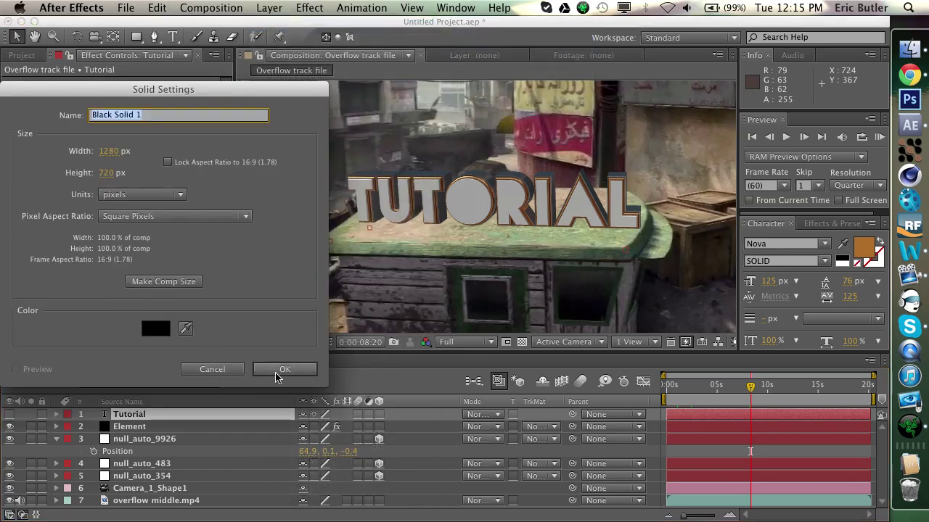
pyautogui.click(276, 372)
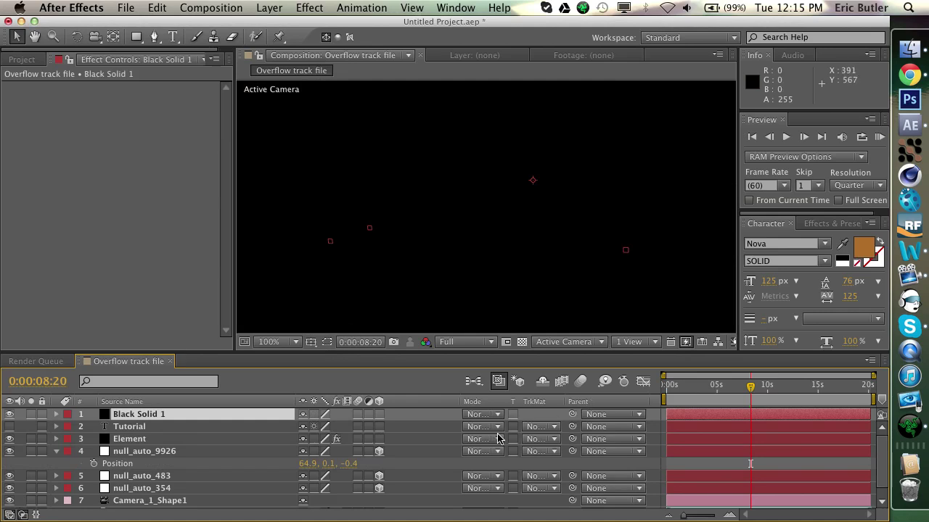
# Make Black Solid 1 a 3D layer.
pyautogui.click(512, 415)
pyautogui.click(513, 415)
pyautogui.click(378, 414)
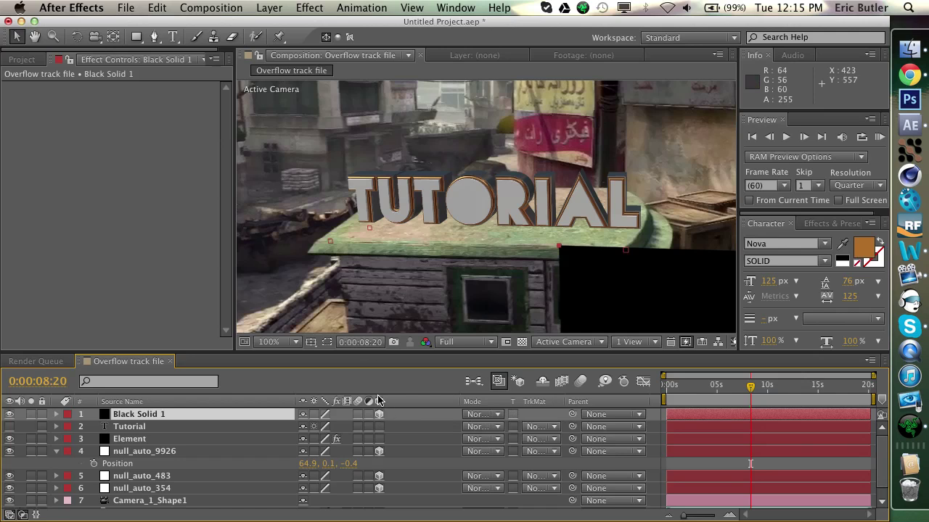
# Copy null_auto_9926's Position onto Black Solid 1's Position.
pyautogui.press(',')
pyautogui.press(',')
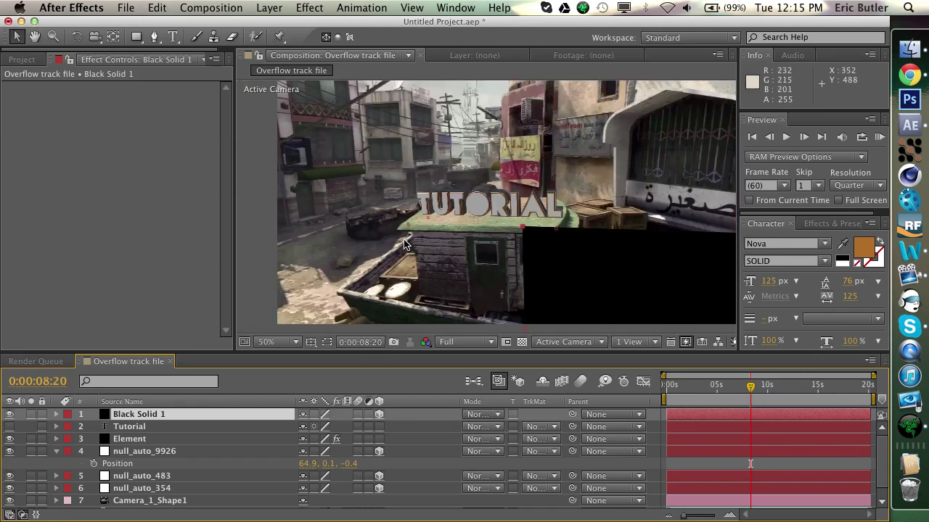
pyautogui.press(',')
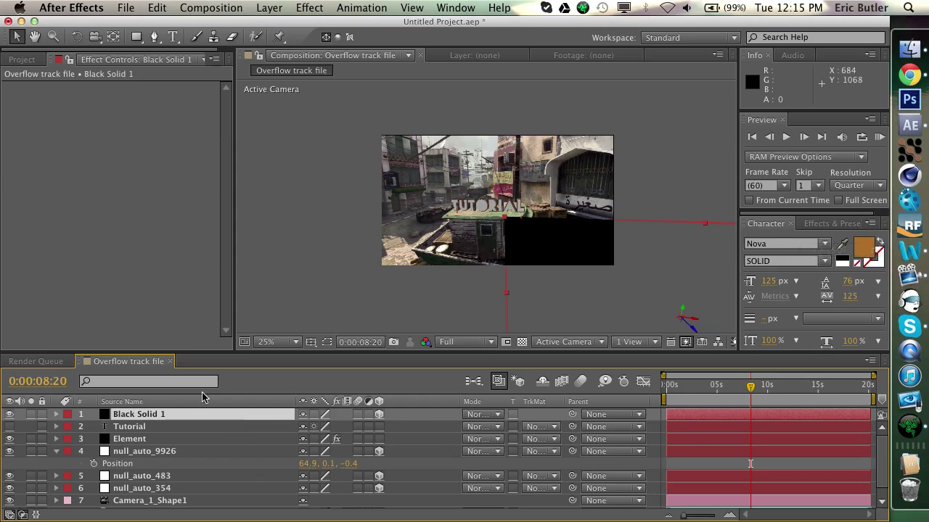
pyautogui.press('p')
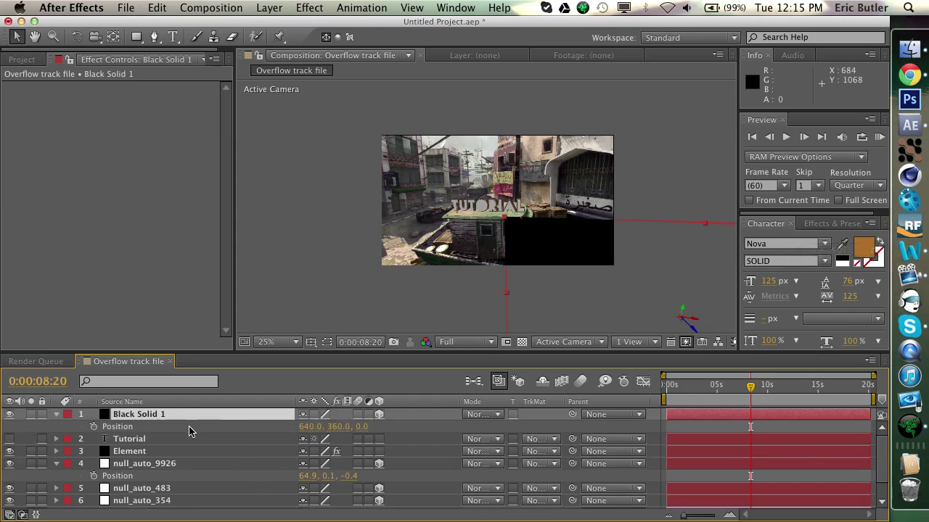
pyautogui.click(194, 479)
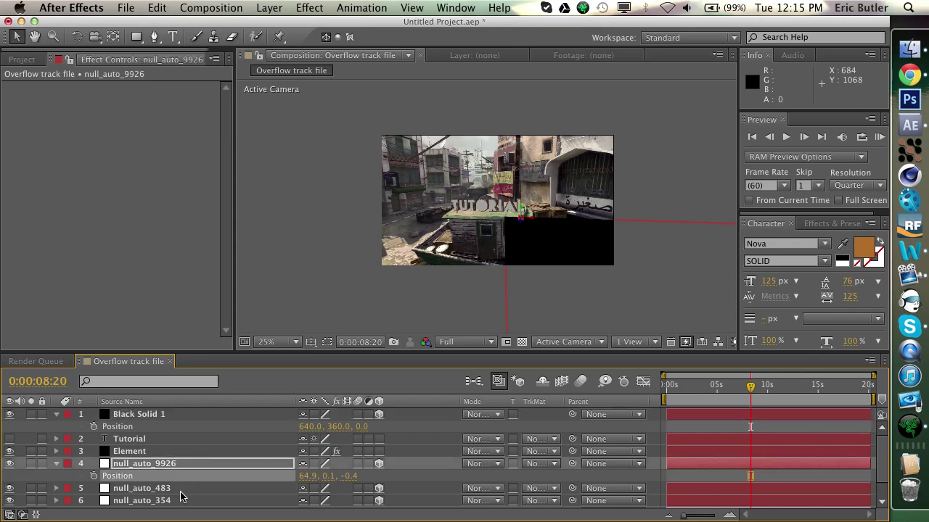
pyautogui.click(157, 8)
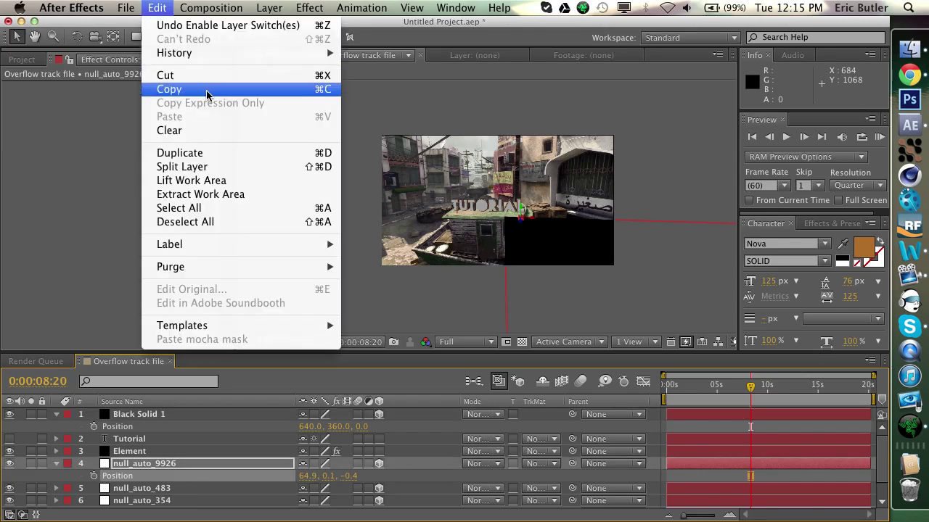
pyautogui.click(166, 89)
pyautogui.click(206, 428)
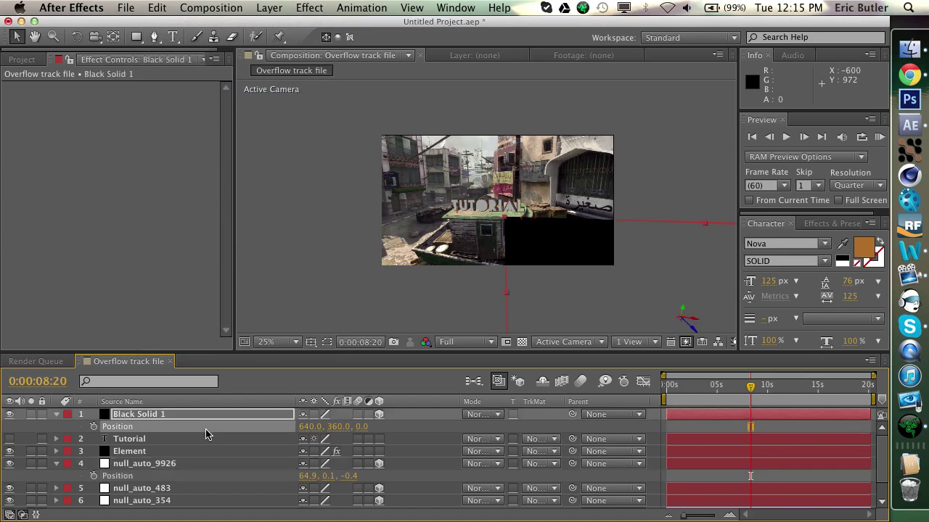
pyautogui.click(165, 7)
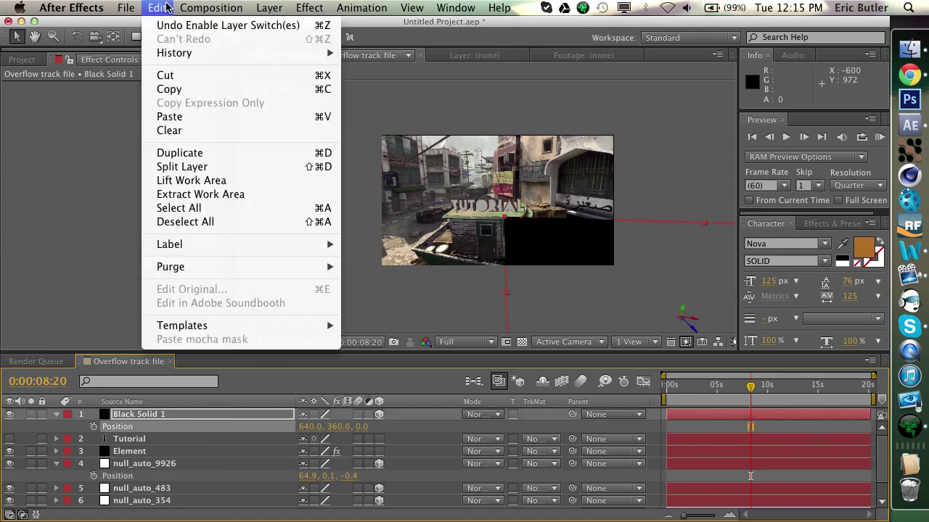
pyautogui.click(185, 119)
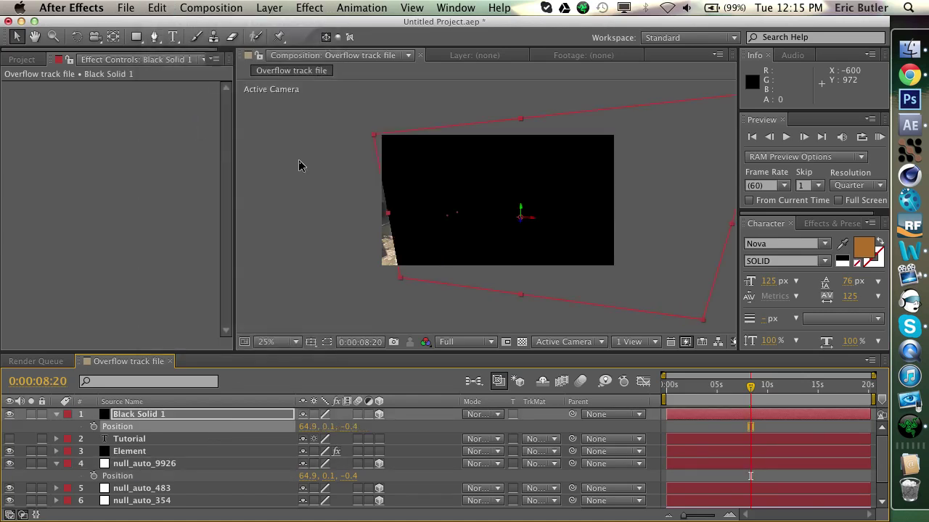
# Paste null_auto_483's Position onto Black Solid 1 instead.
pyautogui.press('.')
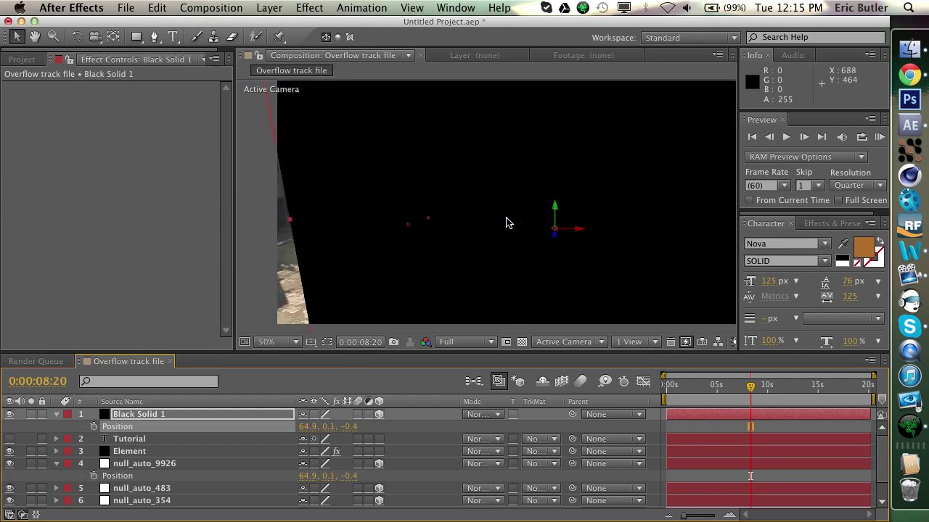
pyautogui.click(199, 491)
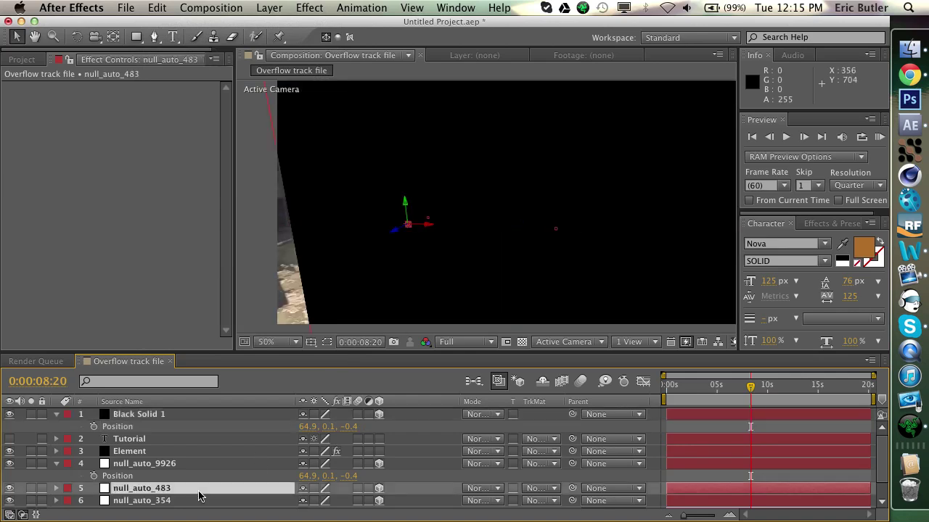
pyautogui.press('p')
pyautogui.click(194, 501)
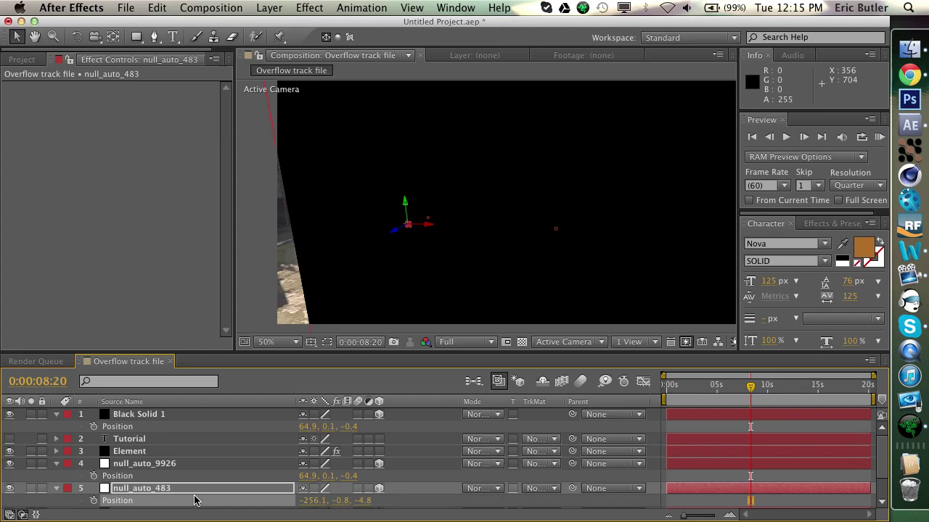
pyautogui.click(185, 430)
pyautogui.hotkey('ctrl', 'v')
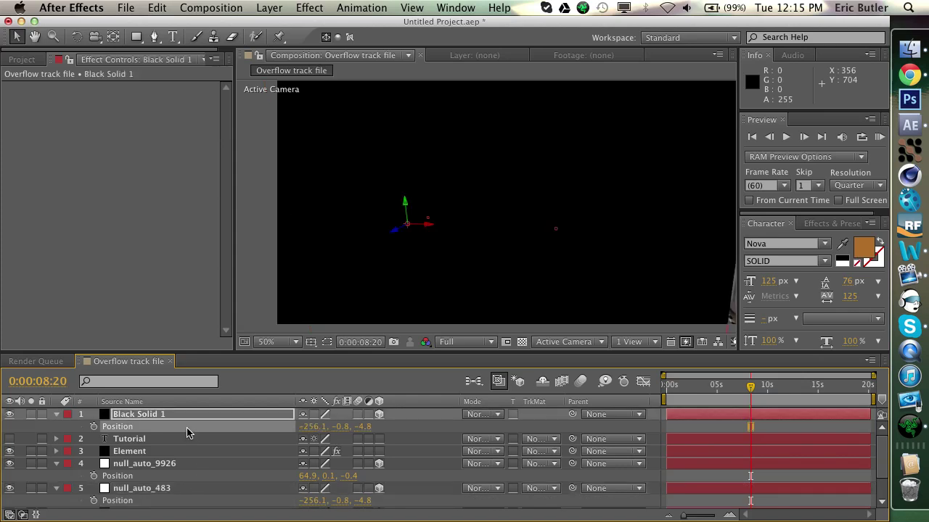
pyautogui.scroll(-1, 468, 298)
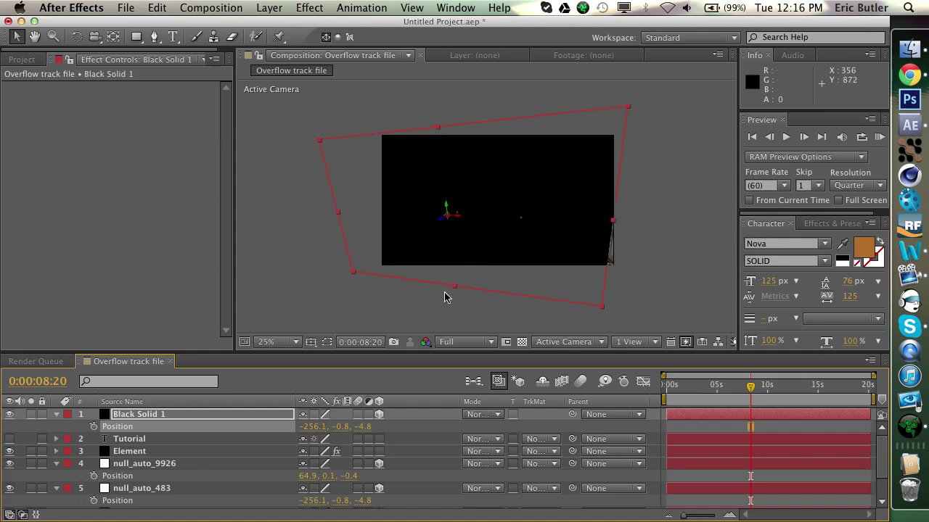
# Scale Black Solid 1 to 25%.
pyautogui.click(262, 415)
pyautogui.press('s')
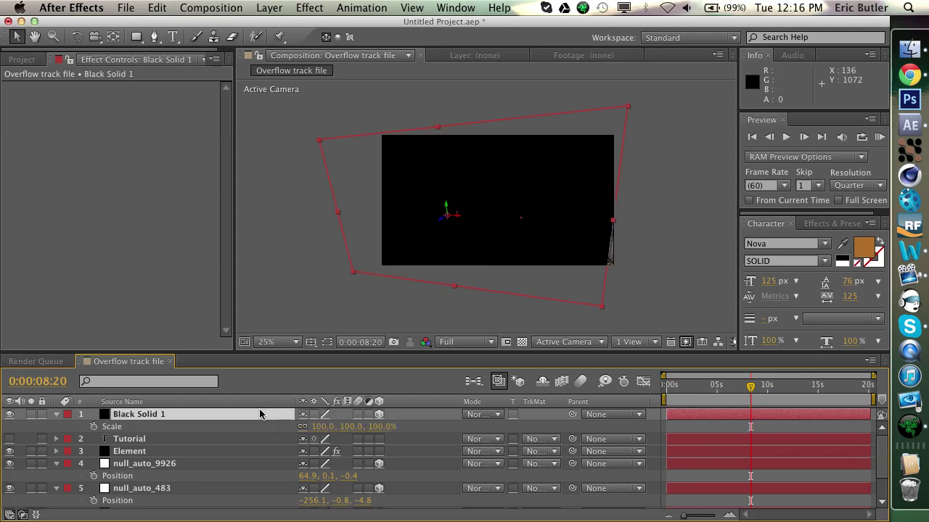
pyautogui.click(328, 430)
pyautogui.click(324, 427)
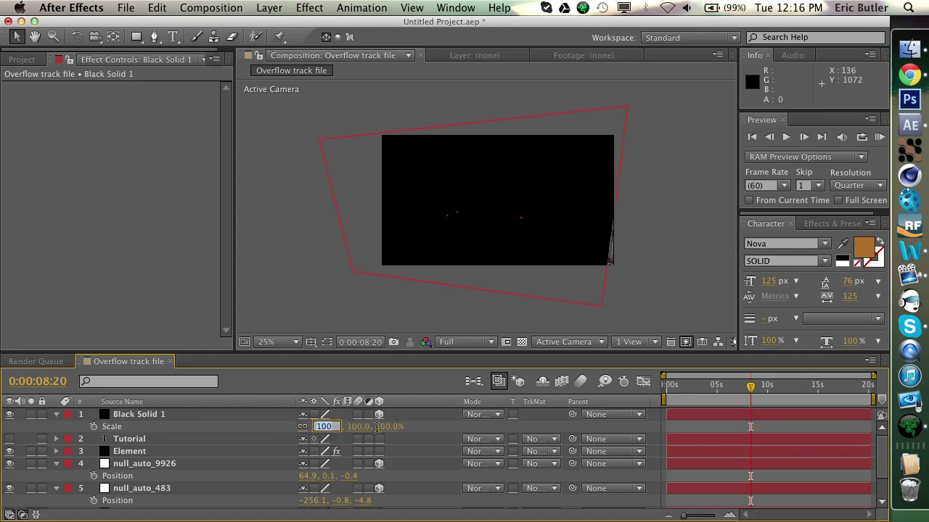
pyautogui.write('25')
pyautogui.press('Return')
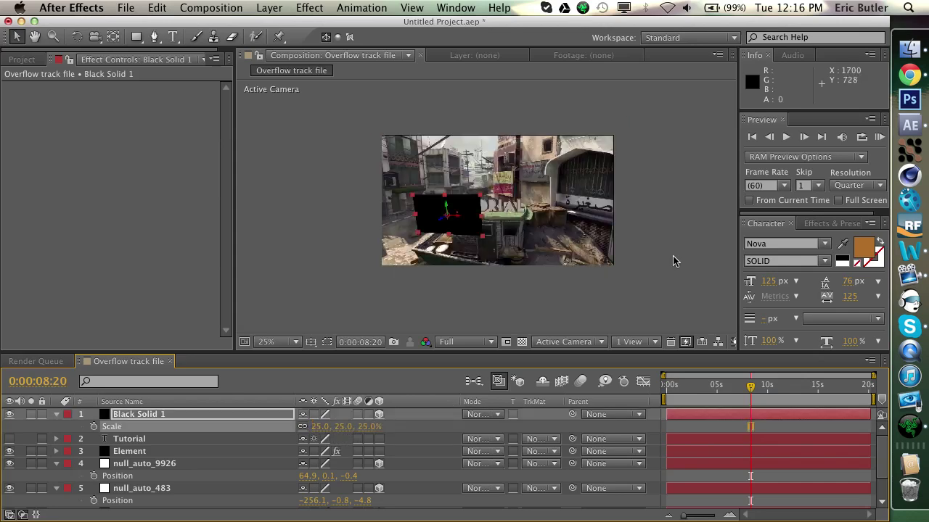
pyautogui.scroll(2, 428, 207)
pyautogui.scroll(-1, 456, 207)
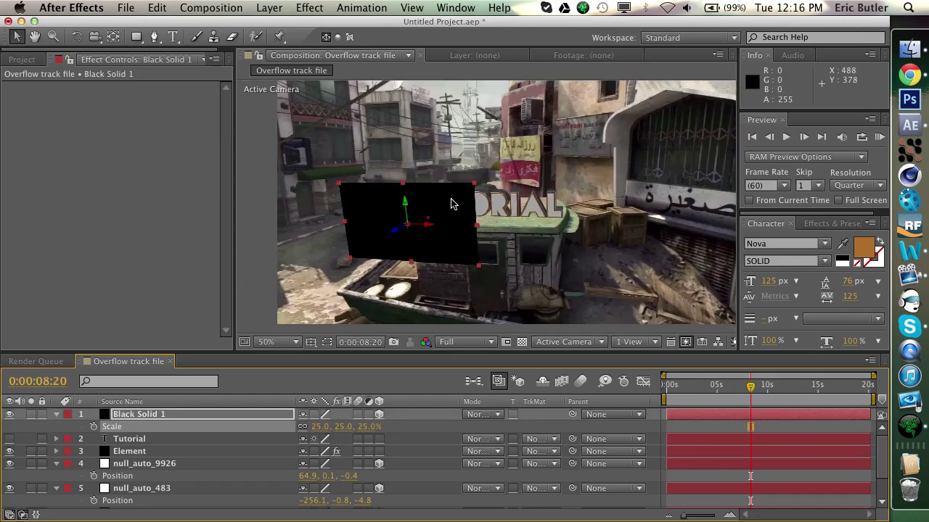
# Lay Black Solid 1 flat by setting its X Rotation to -90°.
pyautogui.press('r')
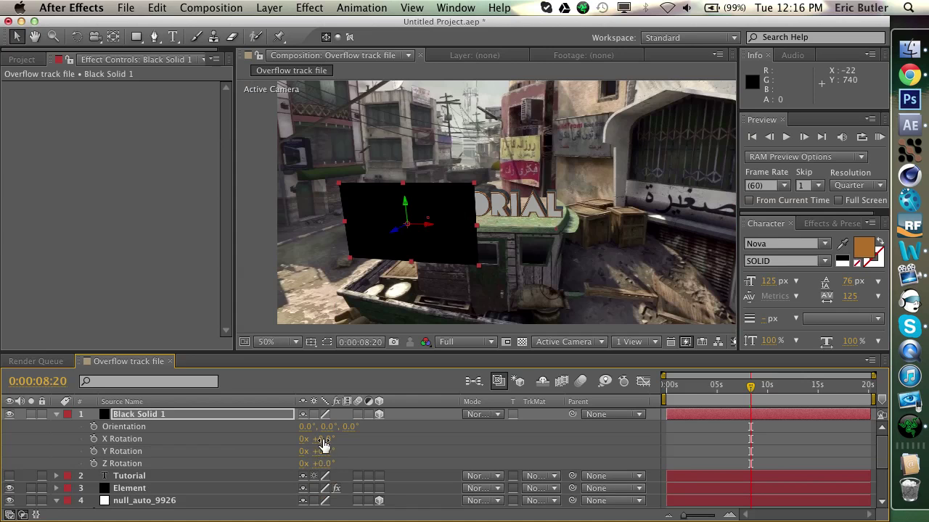
pyautogui.moveTo(323, 439); pyautogui.dragTo(217, 401)
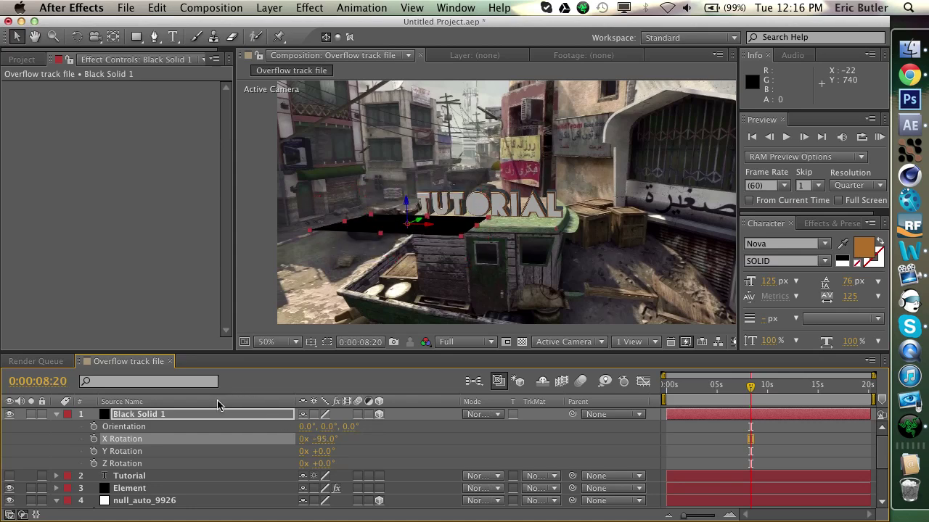
pyautogui.moveTo(718, 392); pyautogui.dragTo(674, 392)
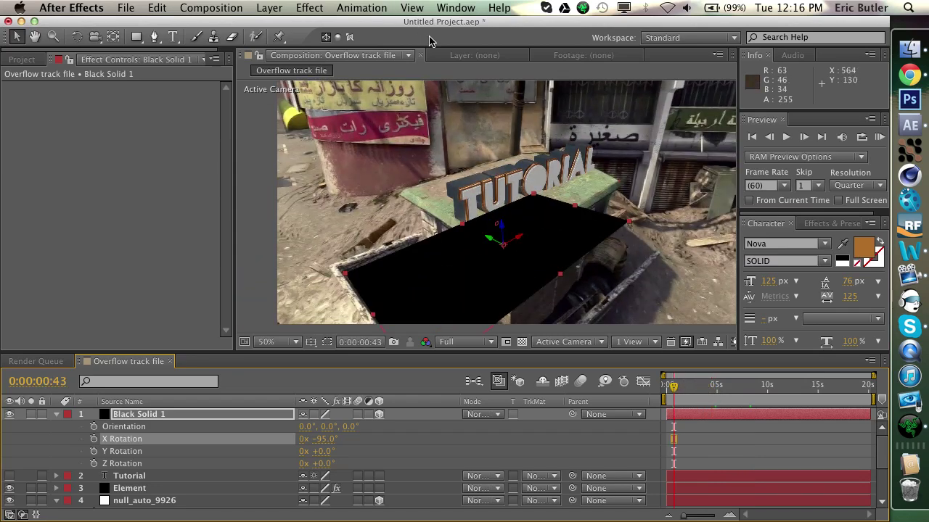
pyautogui.click(330, 439)
pyautogui.write('-90')
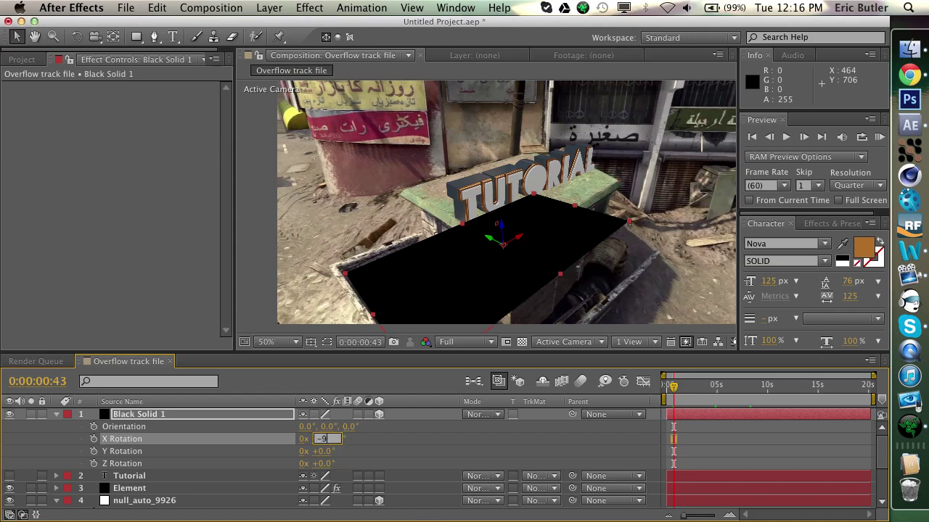
pyautogui.press('Return')
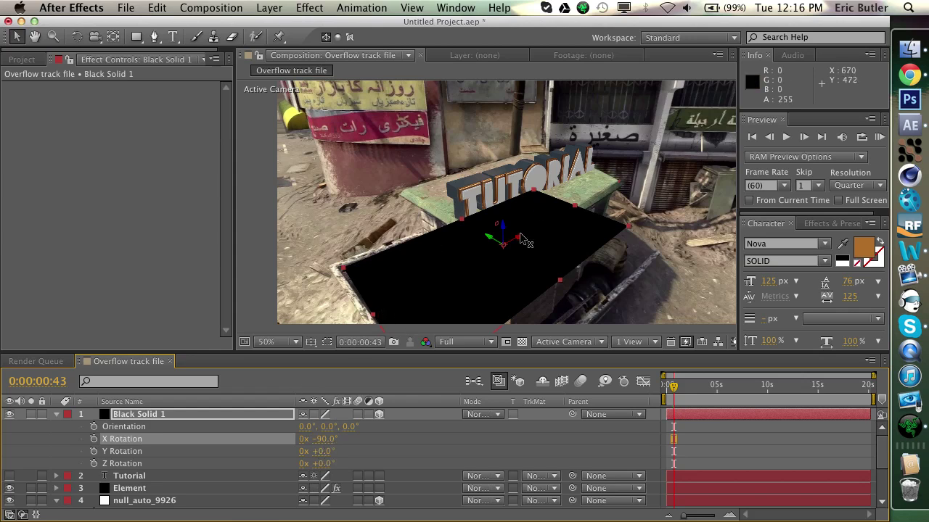
# Move Black Solid 1 below Element and position it as a strip under TUTORIAL.
pyautogui.moveTo(521, 238); pyautogui.dragTo(530, 185)
pyautogui.moveTo(174, 417); pyautogui.dragTo(185, 497)
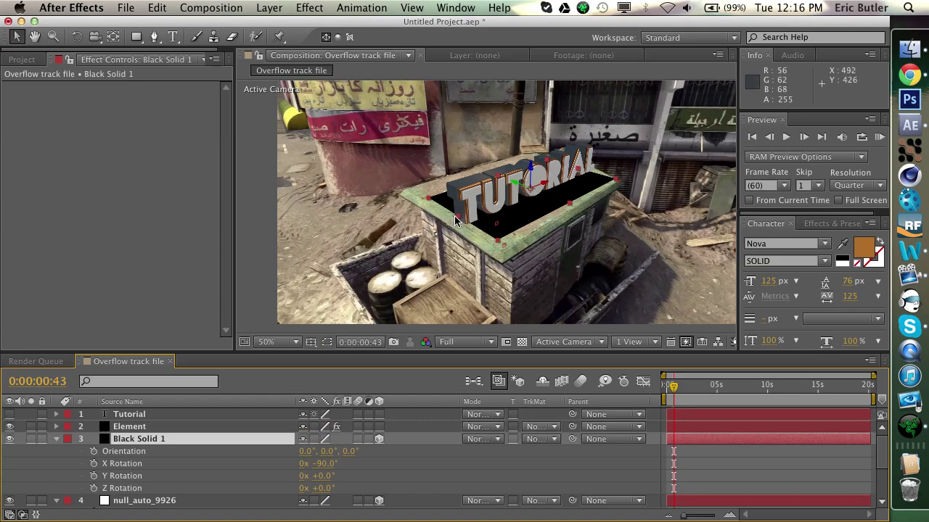
pyautogui.moveTo(457, 222); pyautogui.dragTo(451, 227)
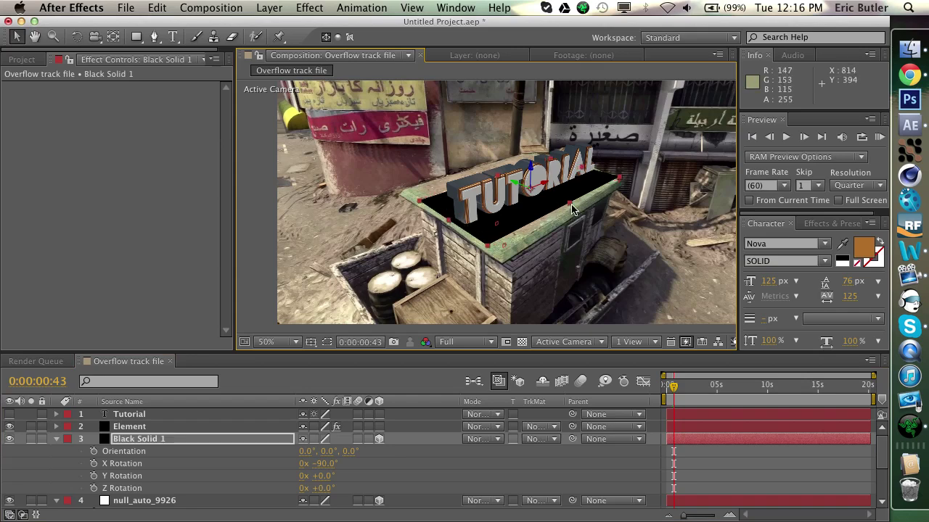
pyautogui.moveTo(569, 205)
pyautogui.mouseDown()
pyautogui.moveTo(550, 201)
pyautogui.moveTo(558, 206)
pyautogui.mouseUp()
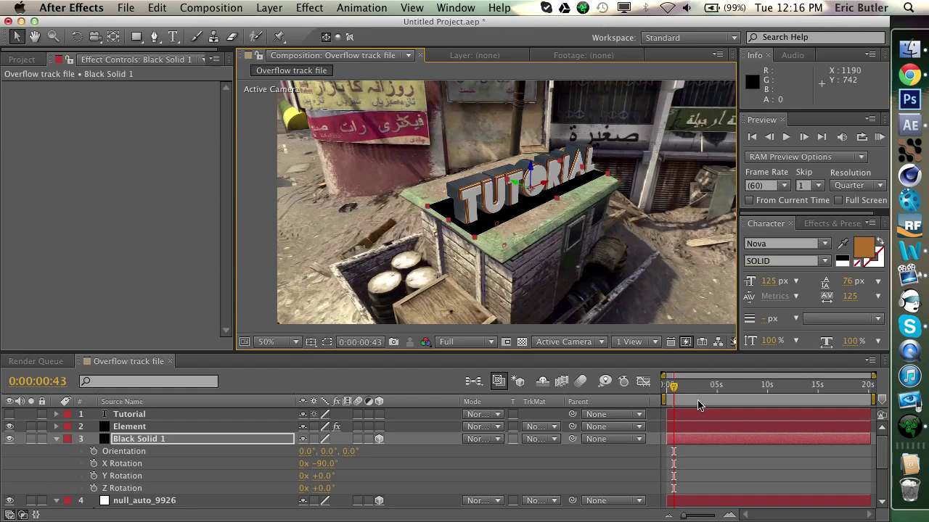
pyautogui.click(683, 385)
pyautogui.moveTo(697, 388)
pyautogui.mouseDown()
pyautogui.moveTo(732, 392)
pyautogui.moveTo(687, 388)
pyautogui.mouseUp()
pyautogui.moveTo(423, 225); pyautogui.dragTo(429, 226)
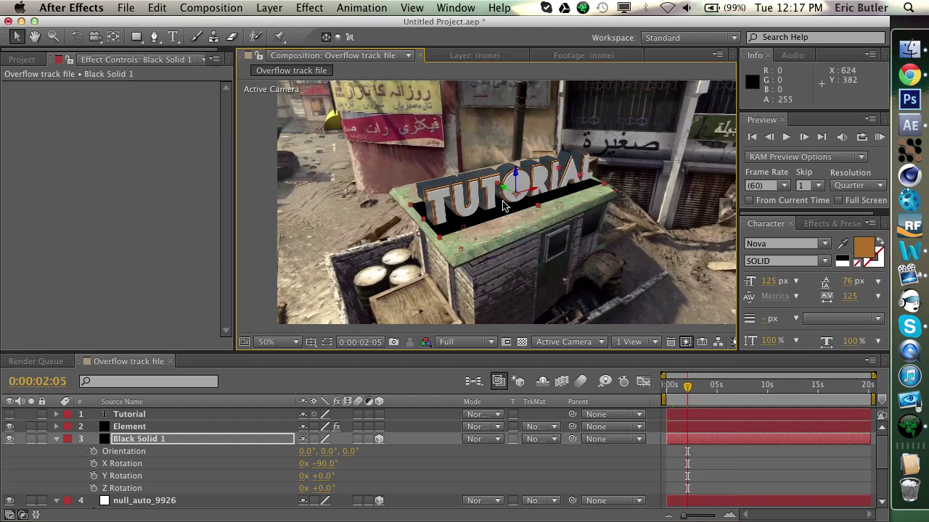
pyautogui.moveTo(533, 193)
pyautogui.mouseDown()
pyautogui.moveTo(542, 211)
pyautogui.moveTo(535, 201)
pyautogui.mouseUp()
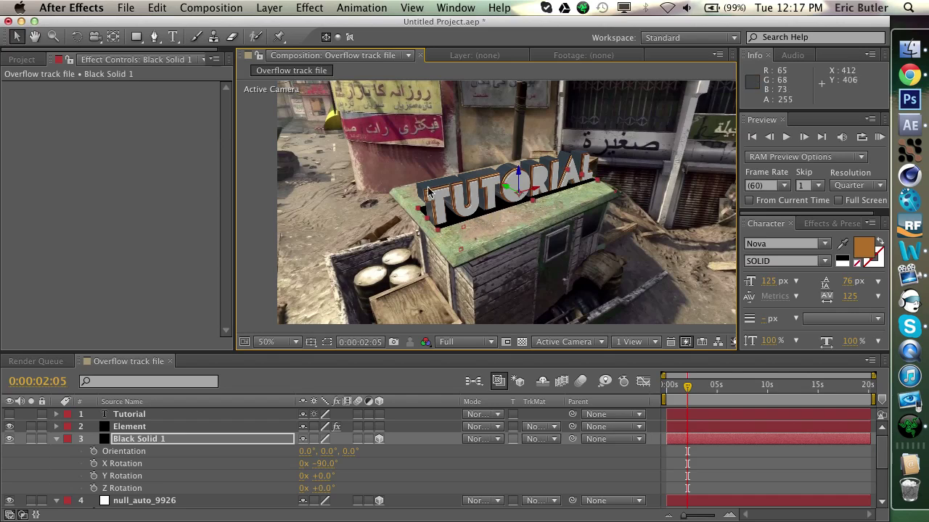
# Double-click the Rounded Rectangle Tool to give Black Solid 1 a layer-sized rounded-rectangle Mask 1.
pyautogui.click(133, 40)
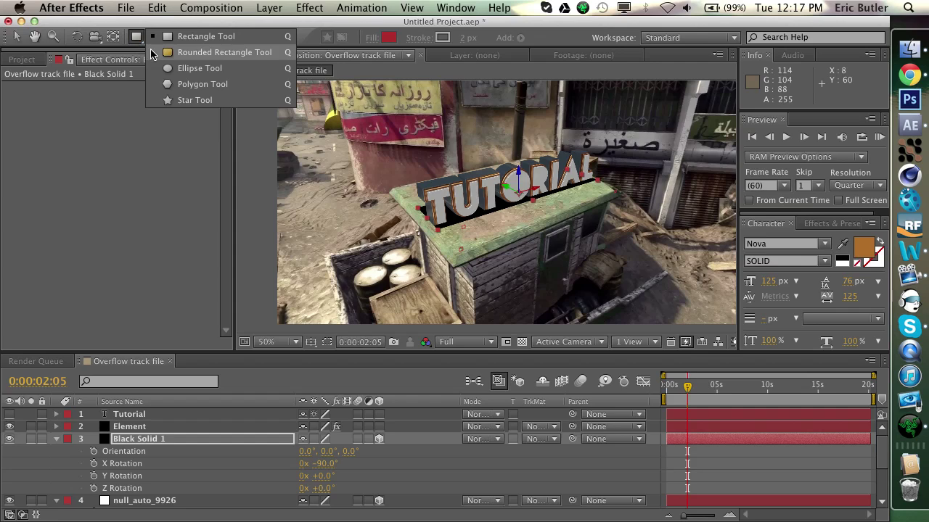
pyautogui.click(166, 53)
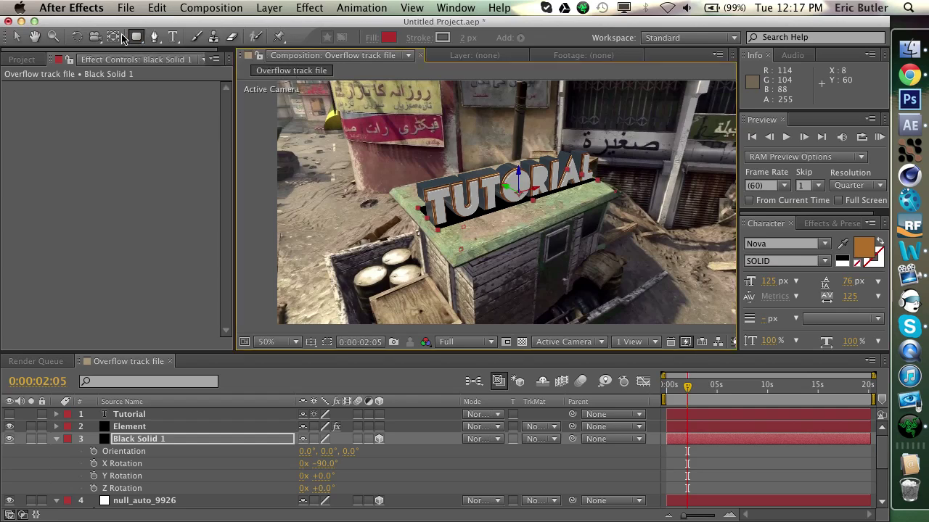
pyautogui.doubleClick(135, 37)
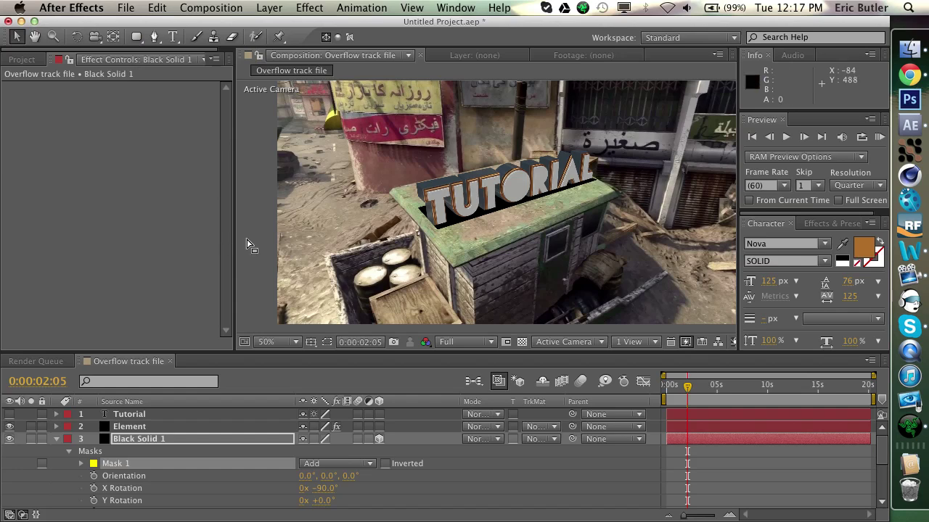
pyautogui.click(144, 440)
pyautogui.click(147, 465)
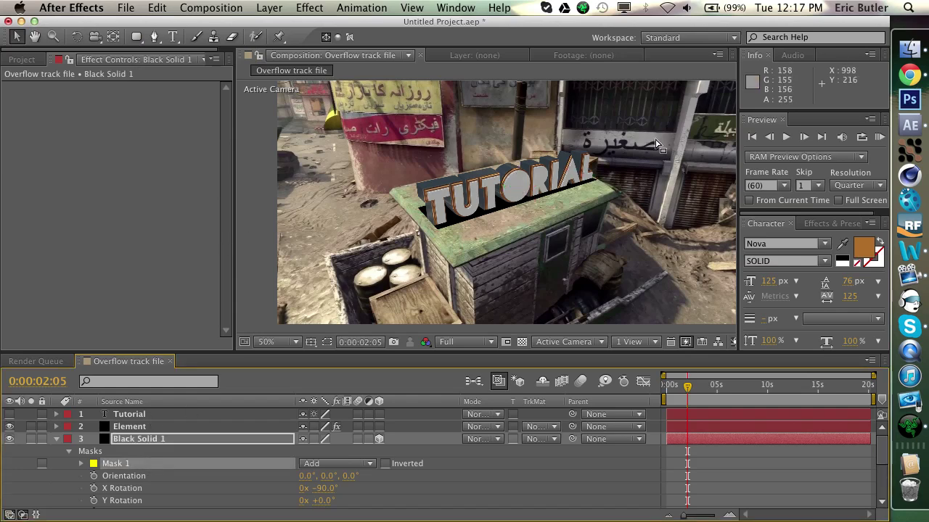
pyautogui.press(',')
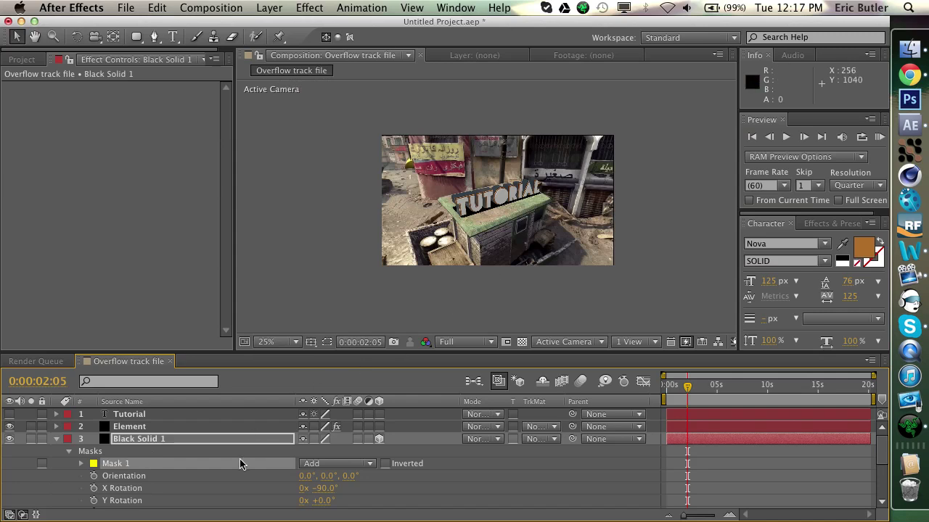
pyautogui.click(45, 473)
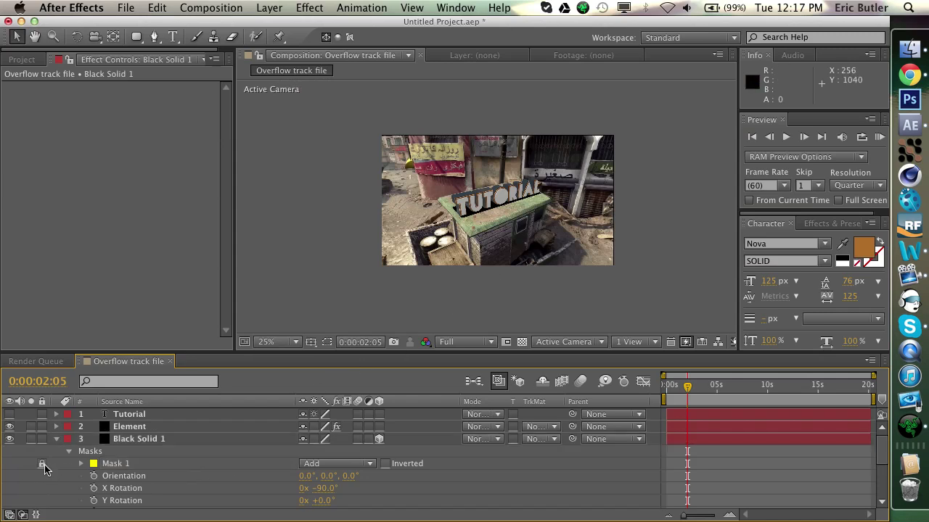
pyautogui.click(179, 465)
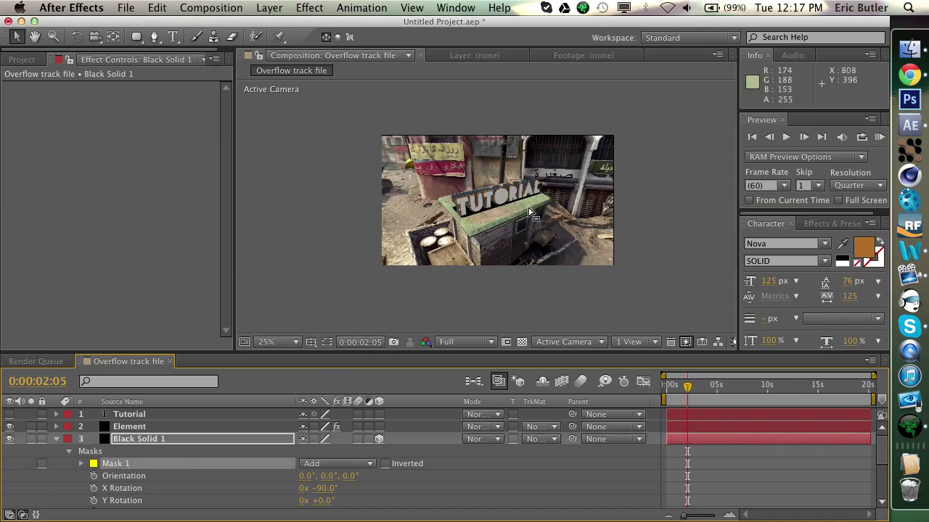
pyautogui.press('.')
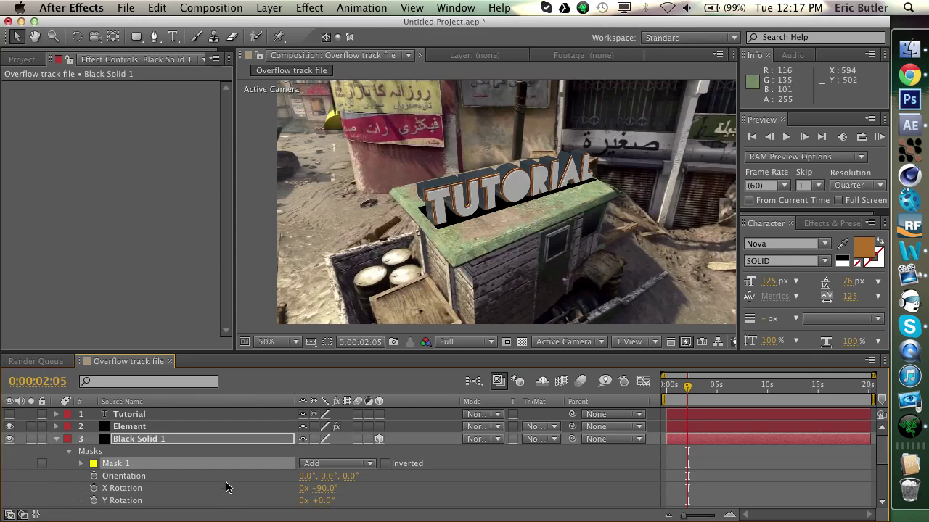
# Show Mask Feather and soften the edge of Black Solid 1's Mask 1.
pyautogui.press('f')
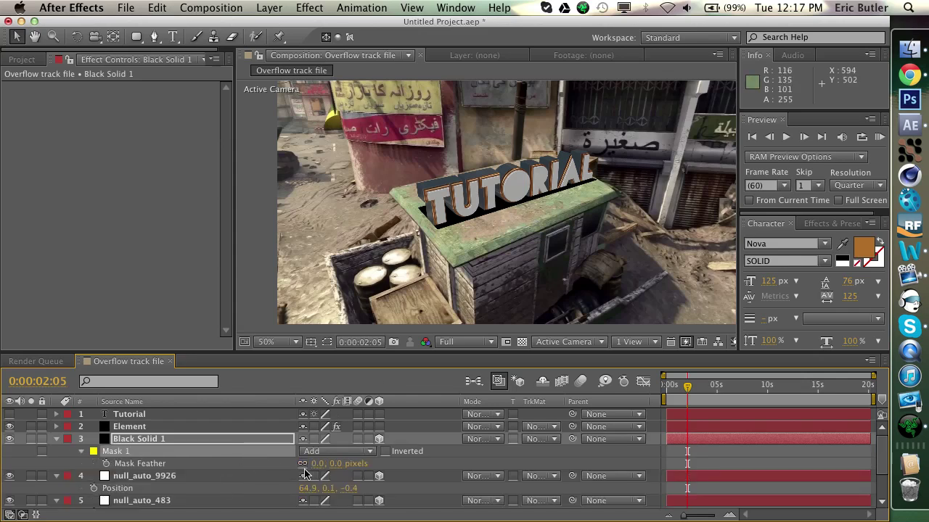
pyautogui.moveTo(314, 468); pyautogui.dragTo(513, 369)
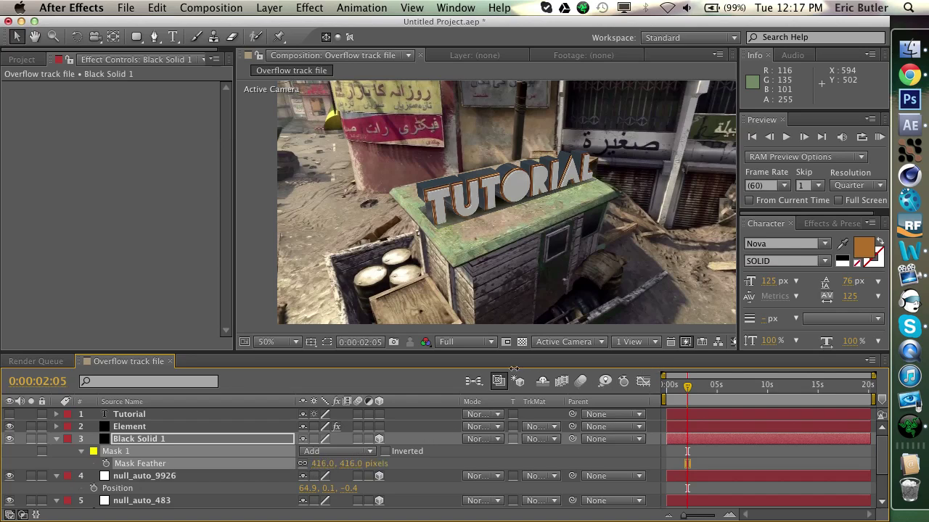
pyautogui.click(172, 426)
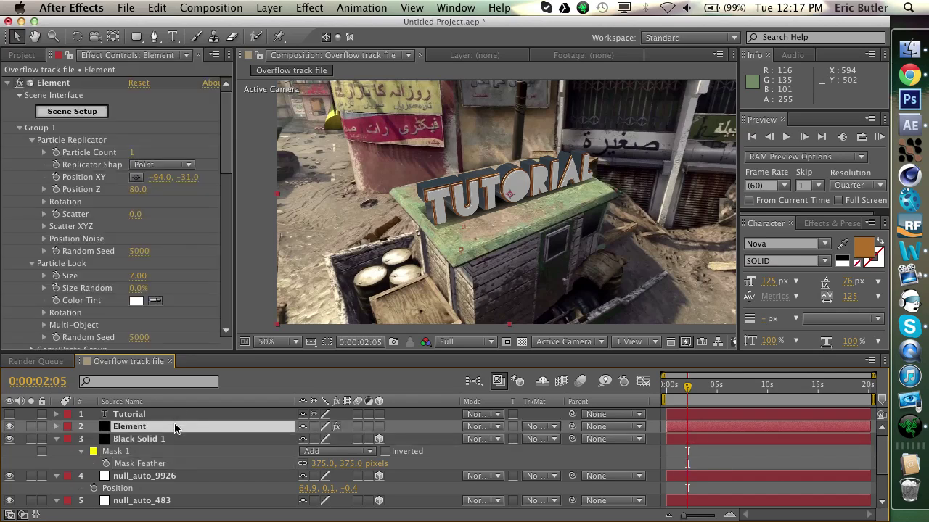
pyautogui.scroll(-2, 174, 425)
pyautogui.scroll(1, 173, 431)
pyautogui.click(172, 430)
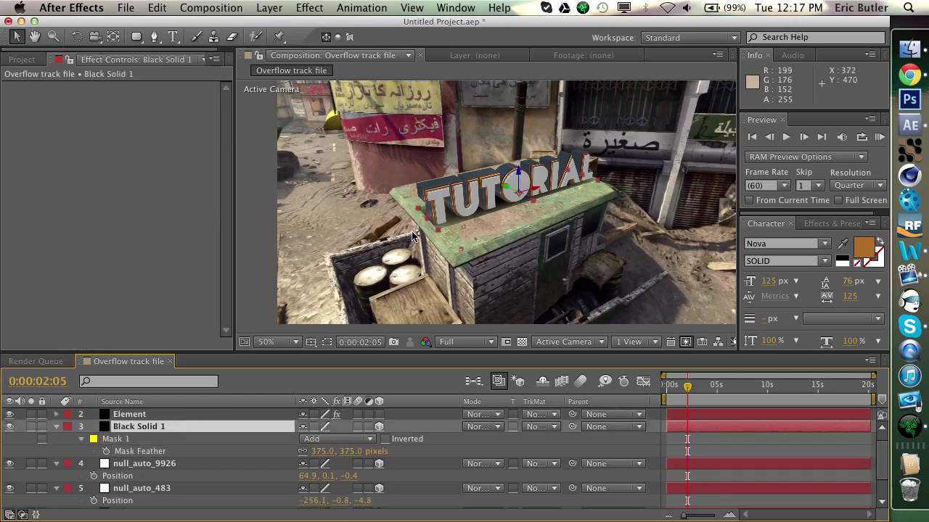
# Shift the mask outline down, then scrub the feather up and back to 617 pixels.
pyautogui.click(439, 235)
pyautogui.moveTo(439, 234)
pyautogui.mouseDown()
pyautogui.moveTo(428, 257)
pyautogui.moveTo(432, 249)
pyautogui.mouseUp()
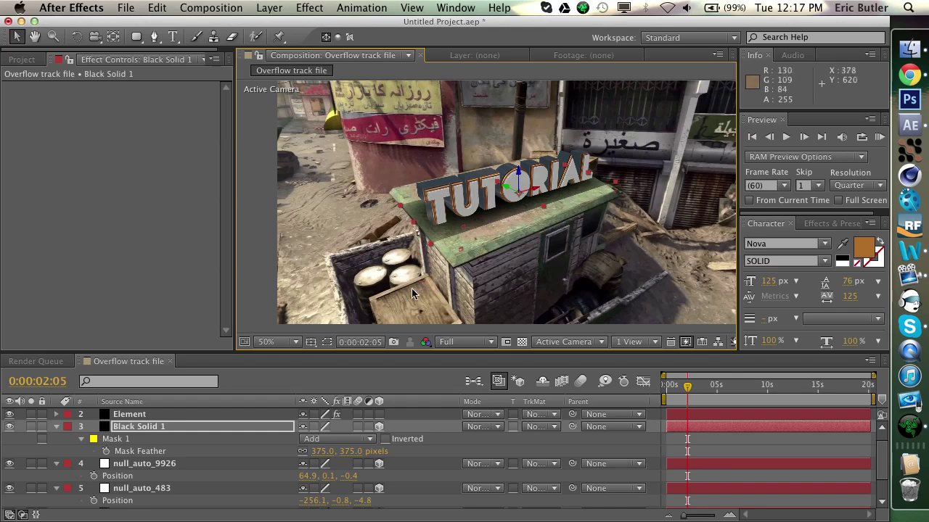
pyautogui.moveTo(324, 453); pyautogui.dragTo(656, 385)
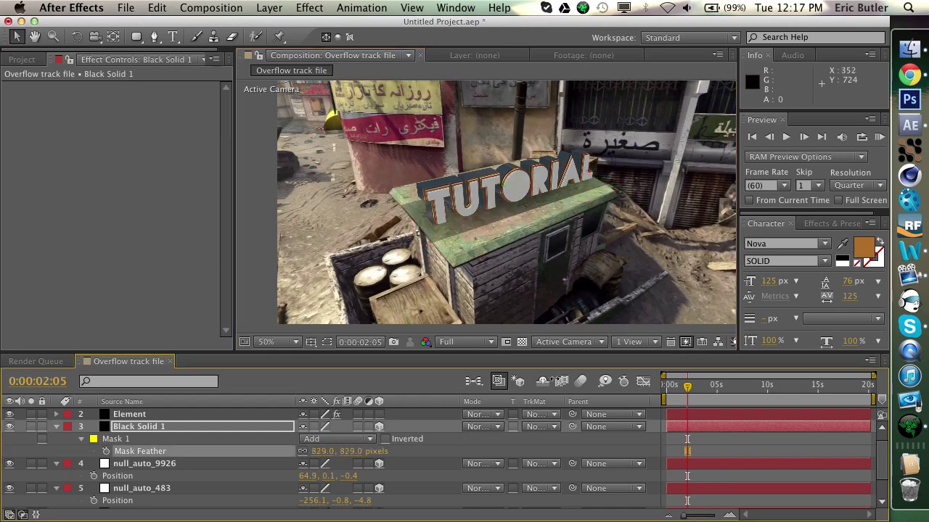
pyautogui.moveTo(524, 202); pyautogui.dragTo(477, 216)
# Reshape Mask 1 by moving one of its points, then select Mask 1 for removal.
pyautogui.scroll(2, 476, 215)
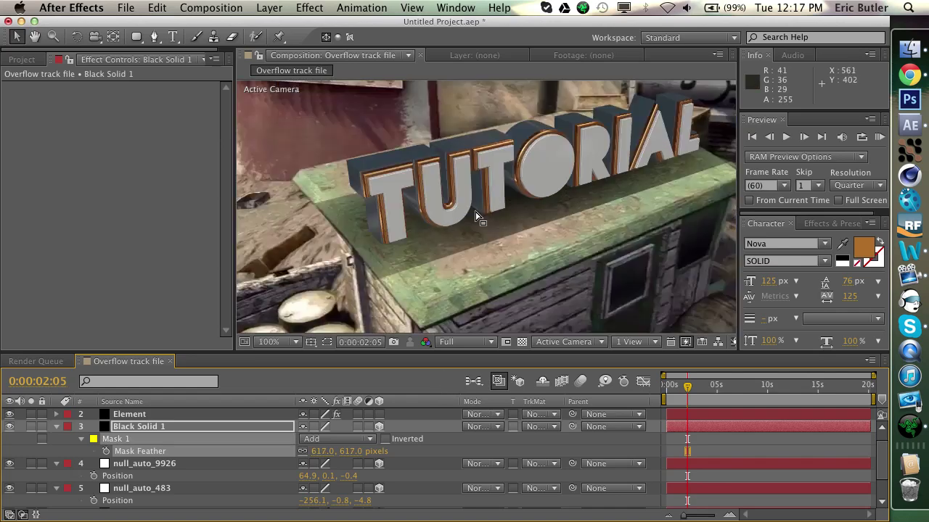
pyautogui.scroll(1, 414, 207)
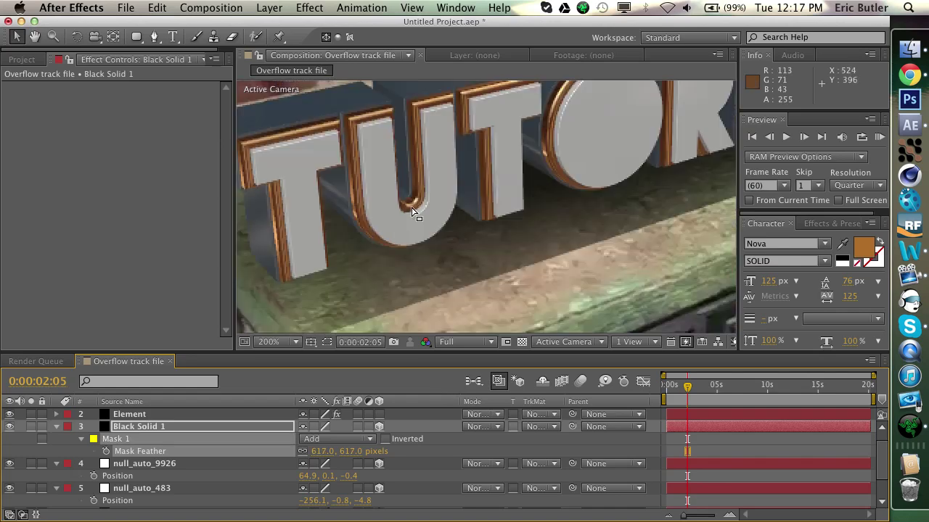
pyautogui.scroll(-1, 412, 212)
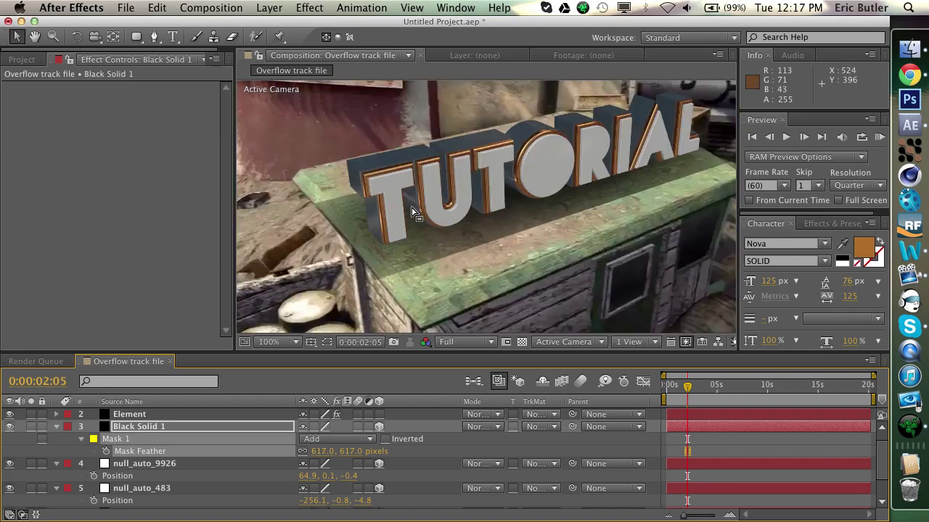
pyautogui.click(204, 429)
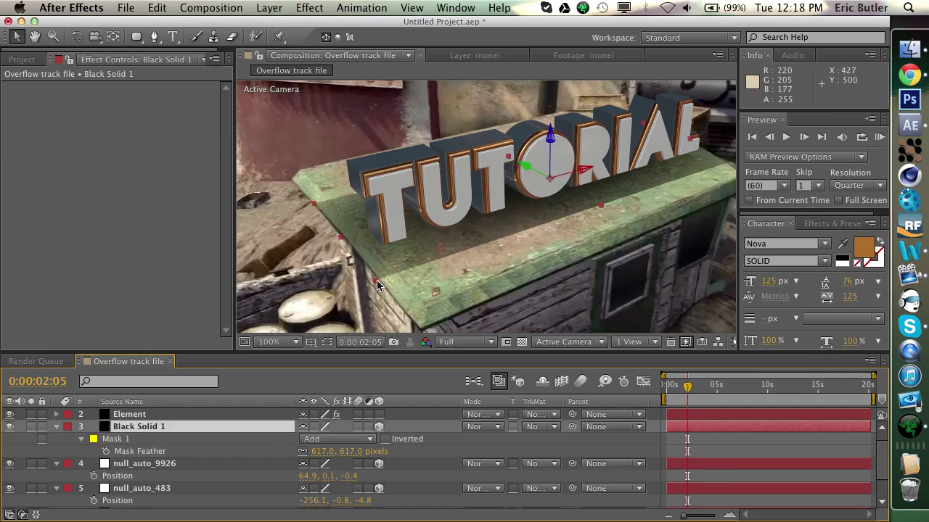
pyautogui.moveTo(373, 285); pyautogui.dragTo(384, 254)
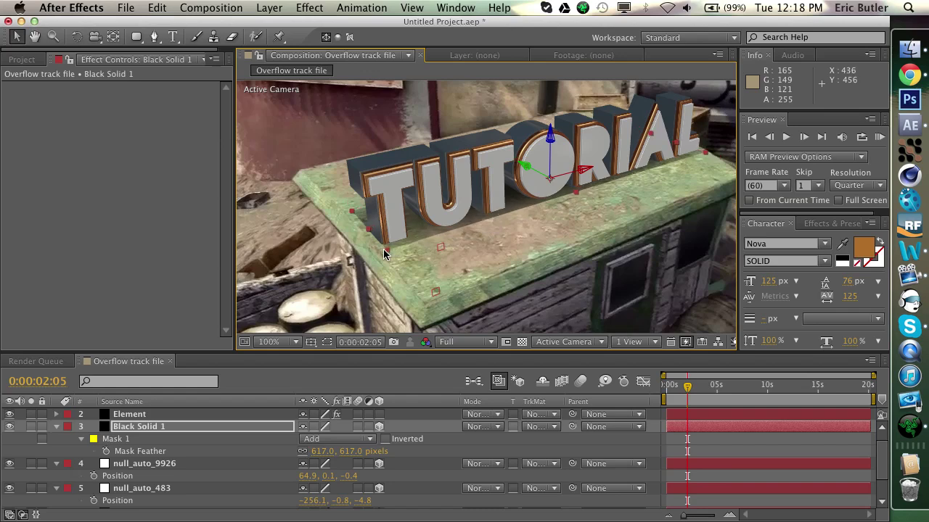
pyautogui.click(179, 444)
# Delete Mask 1, try CC Radial Blur at amount 96 on the solid, then remove it.
pyautogui.press('Delete')
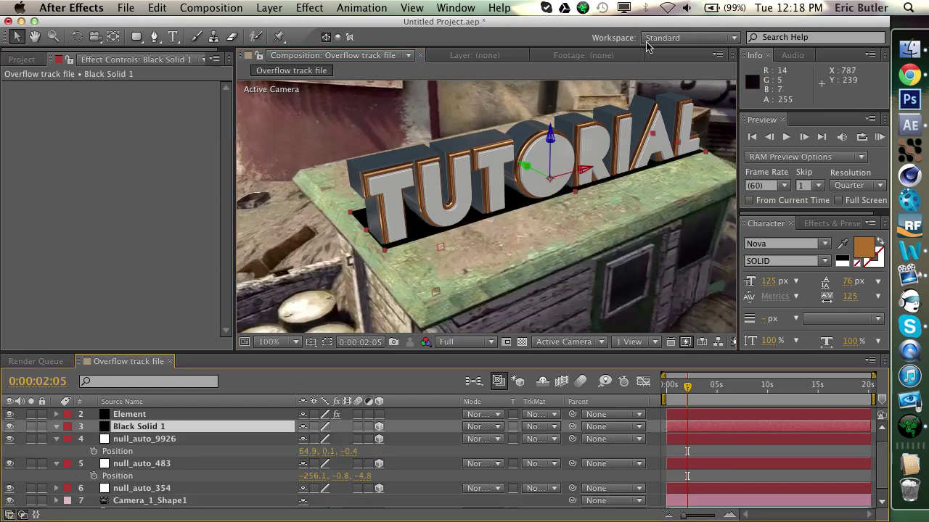
pyautogui.click(269, 8)
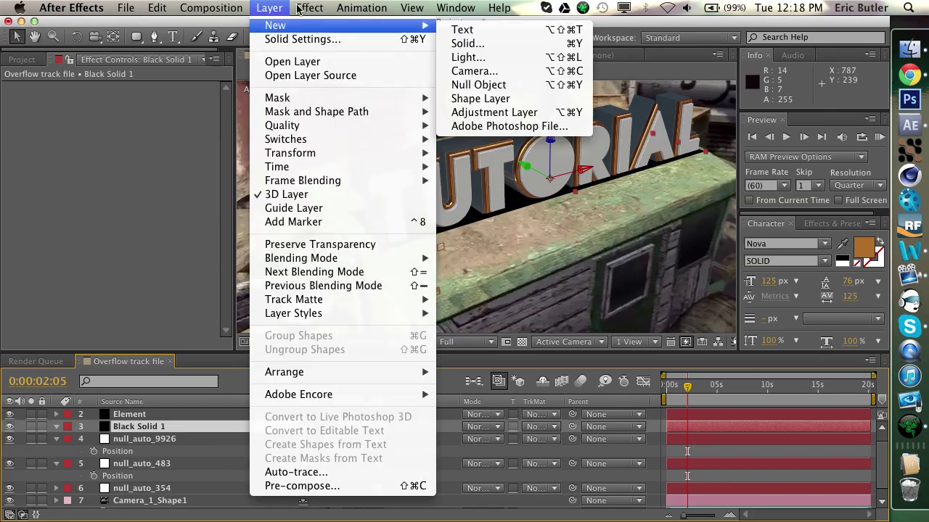
pyautogui.moveTo(312, 7)
pyautogui.click(324, 26)
pyautogui.click(308, 7)
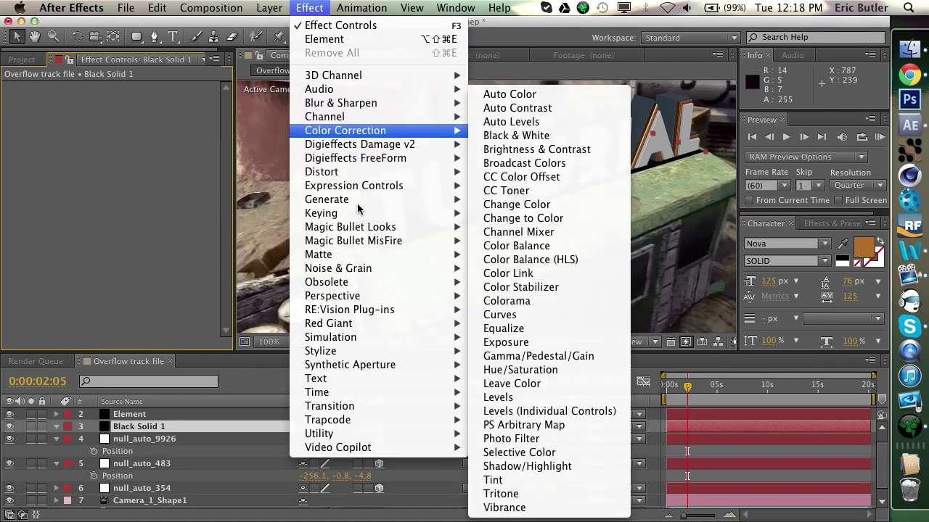
pyautogui.moveTo(335, 106)
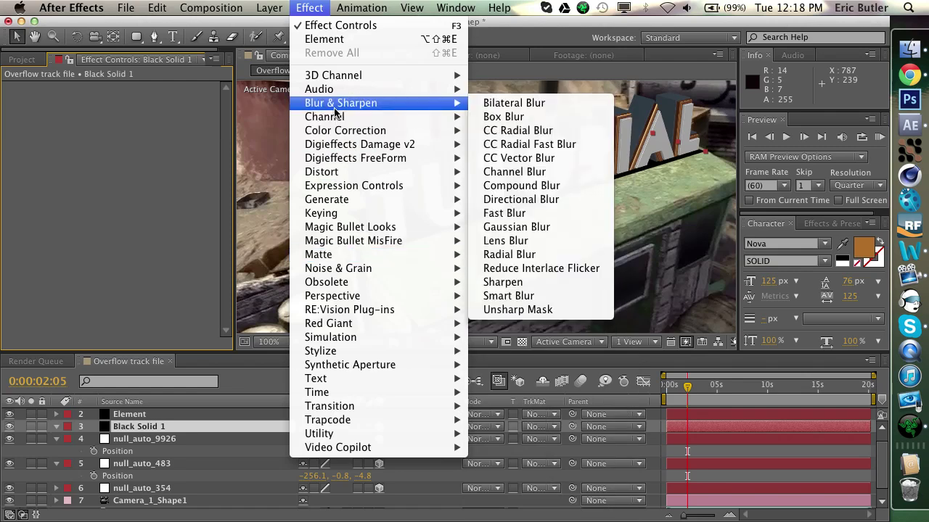
pyautogui.click(532, 130)
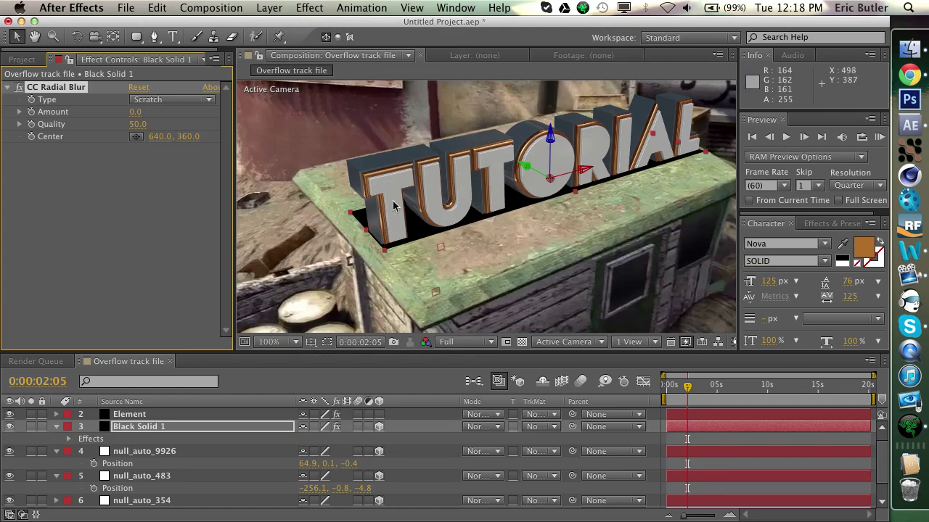
pyautogui.moveTo(134, 112); pyautogui.dragTo(211, 118)
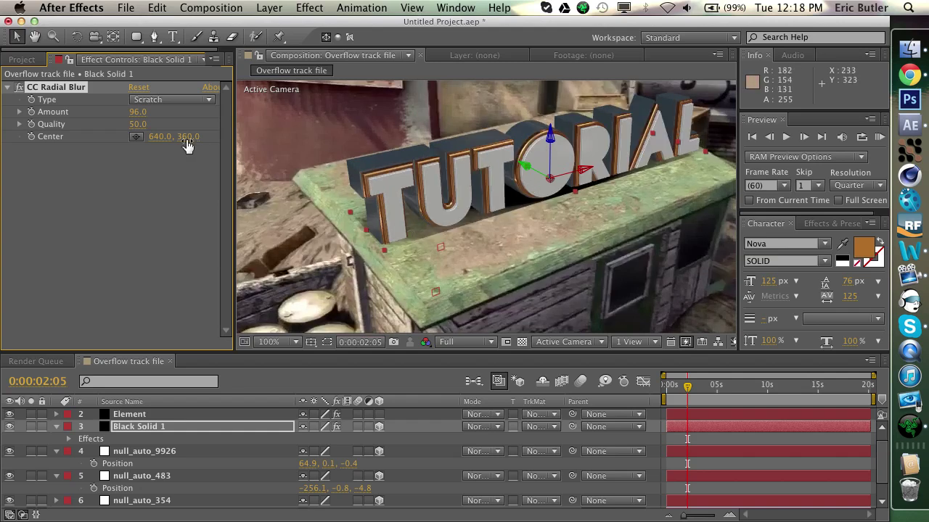
pyautogui.click(85, 96)
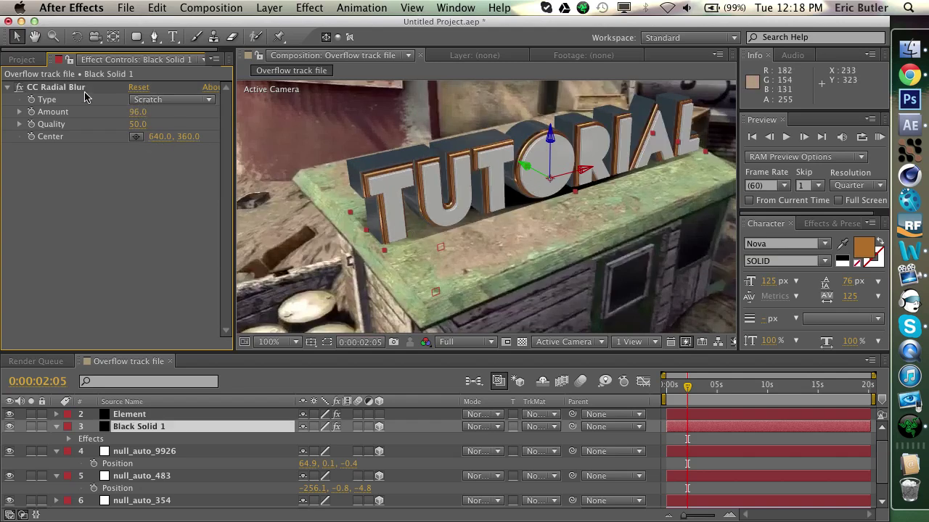
pyautogui.click(59, 87)
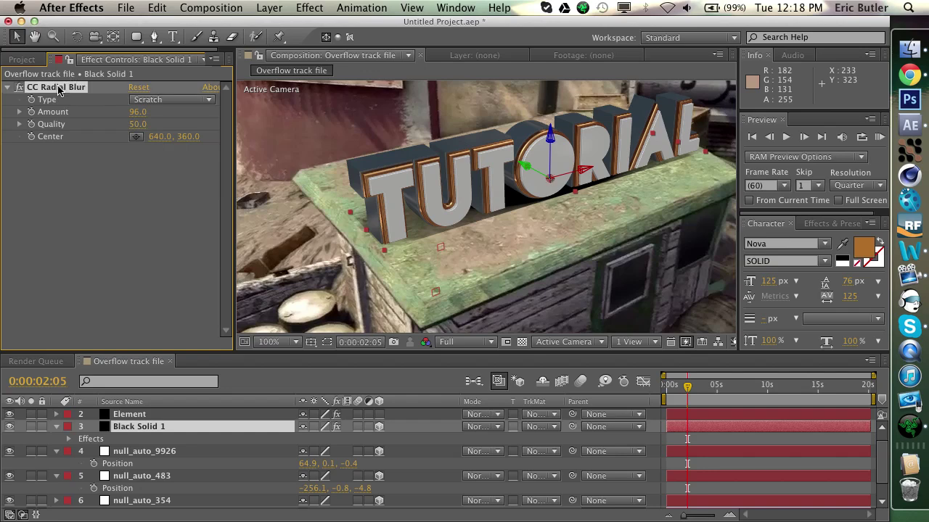
pyautogui.press('Delete')
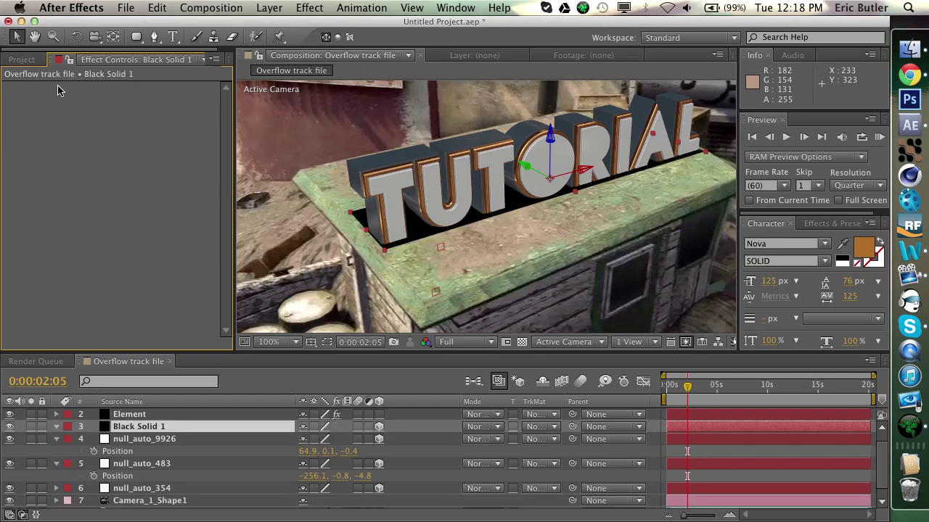
# Apply Fast Blur from Blur & Sharpen to Black Solid 1 with Blurriness 311.
pyautogui.click(285, 7)
pyautogui.moveTo(285, 26)
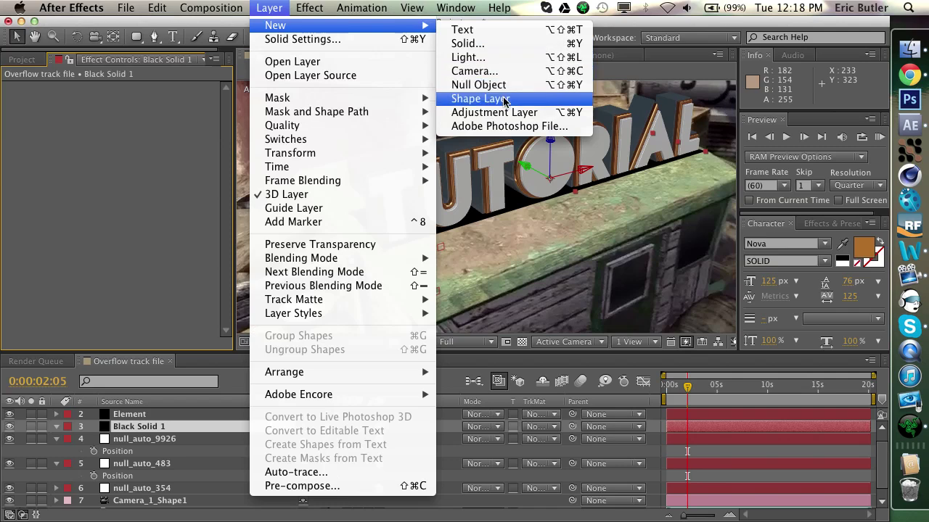
pyautogui.moveTo(309, 7)
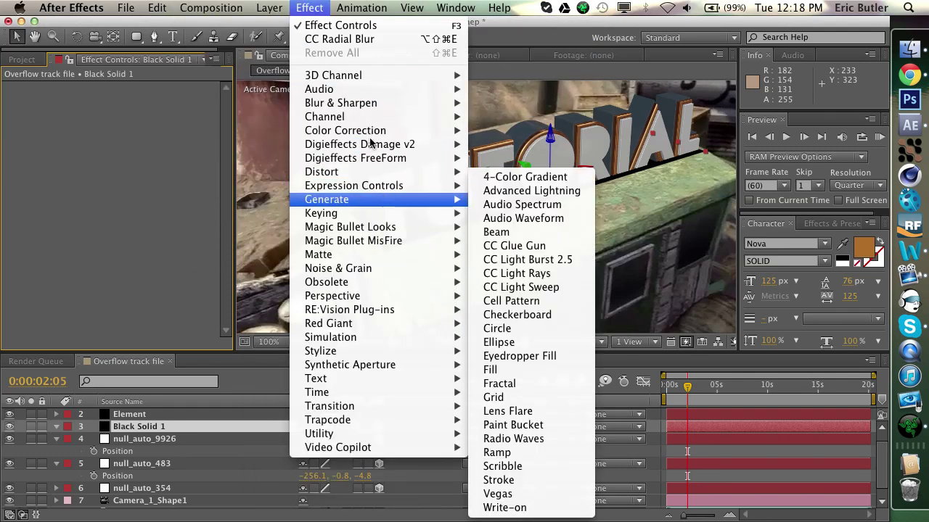
pyautogui.moveTo(372, 103)
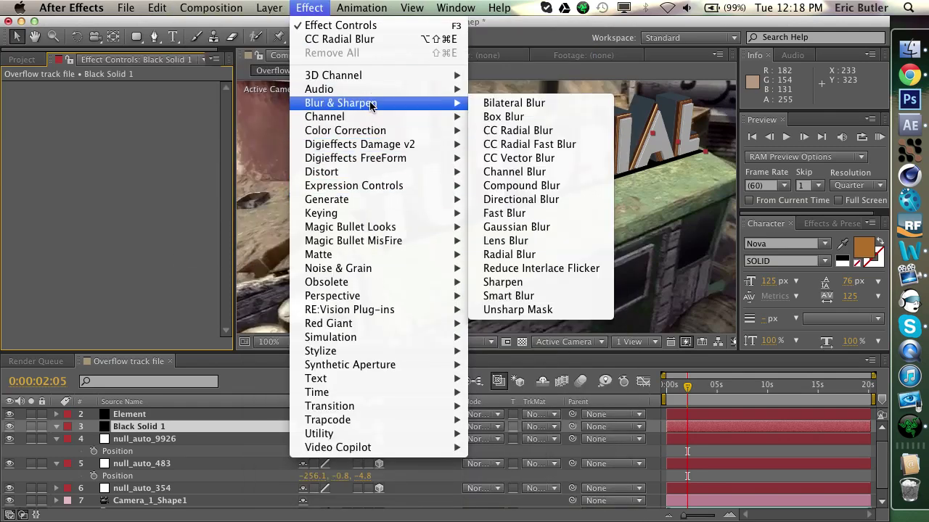
pyautogui.click(554, 215)
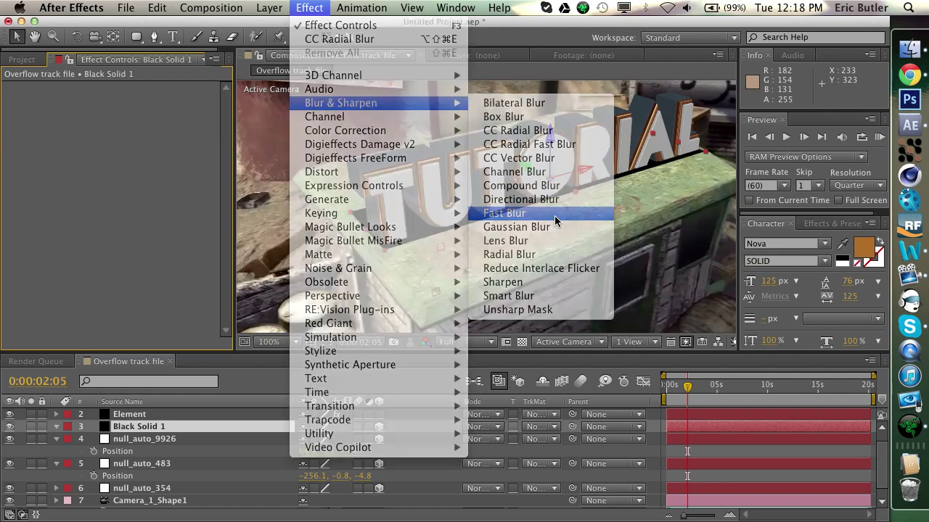
pyautogui.moveTo(129, 101); pyautogui.dragTo(355, 104)
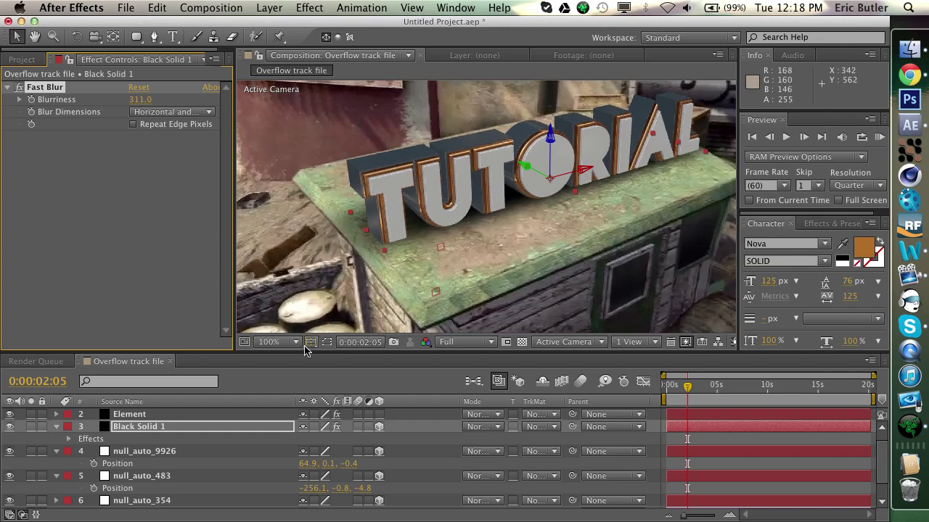
# Set Black Solid 1's Opacity to 75% and scrub ahead to about 15 seconds to check it.
pyautogui.click(252, 427)
pyautogui.press('t')
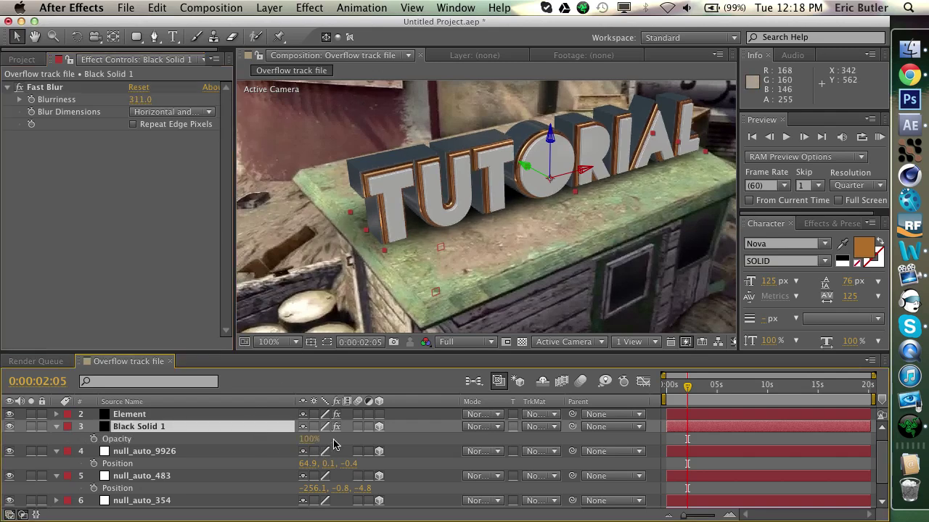
pyautogui.click(309, 439)
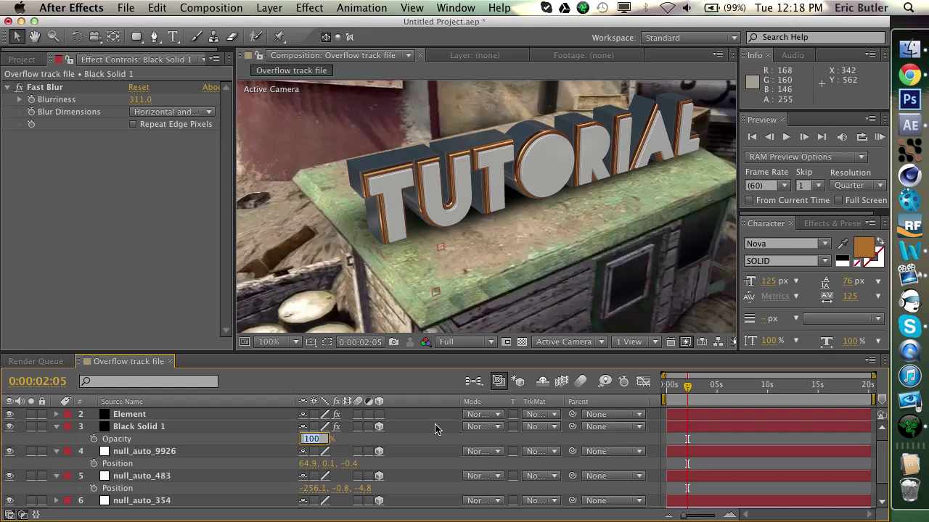
pyautogui.write('75')
pyautogui.press('Return')
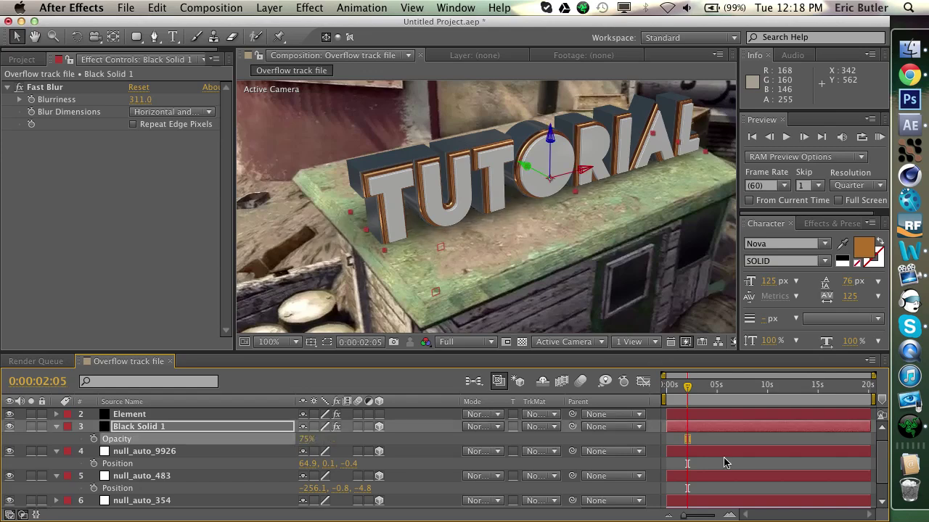
pyautogui.moveTo(688, 390); pyautogui.dragTo(758, 409)
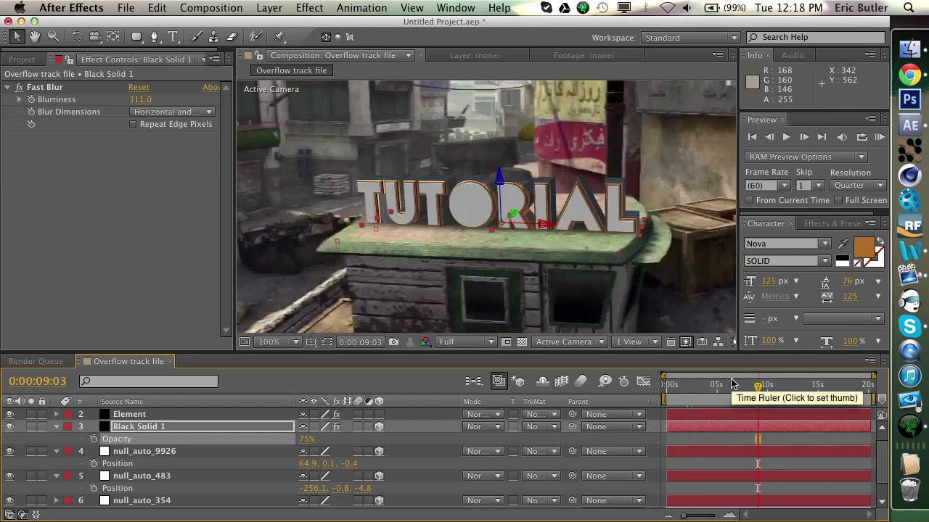
pyautogui.moveTo(769, 386); pyautogui.dragTo(818, 392)
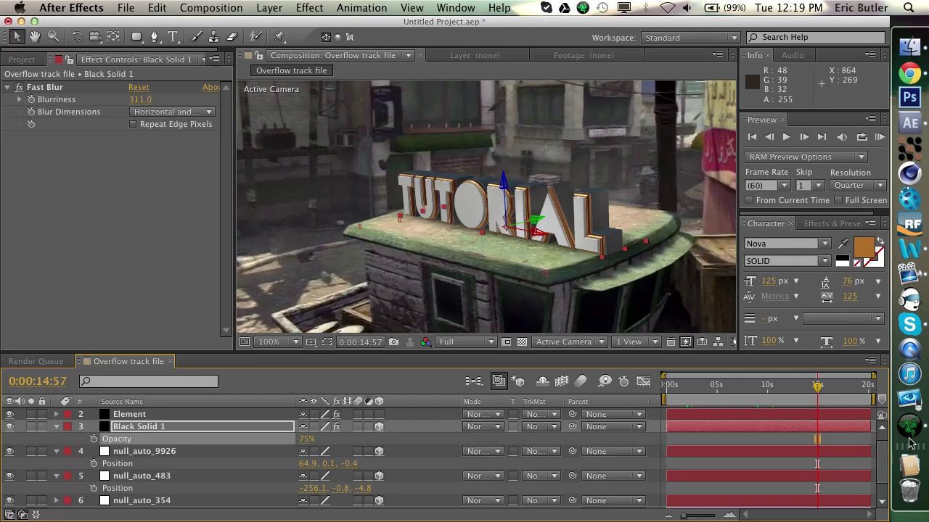
# Drag the current-time indicator back to about 0:00:05:02.
pyautogui.moveTo(782, 395); pyautogui.dragTo(716, 396)
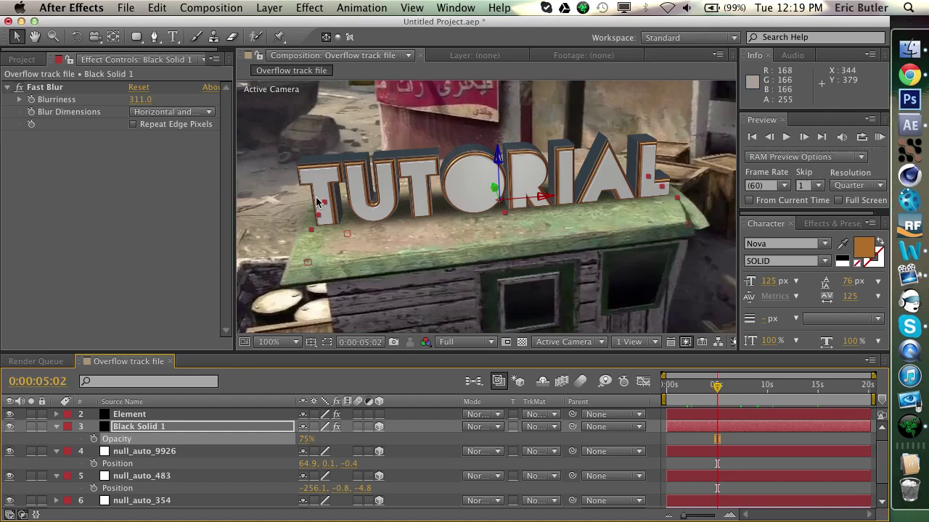
# Open Element's Scene Setup for the TUTORIAL layer and apply the red Double_Down bevel preset.
pyautogui.click(227, 417)
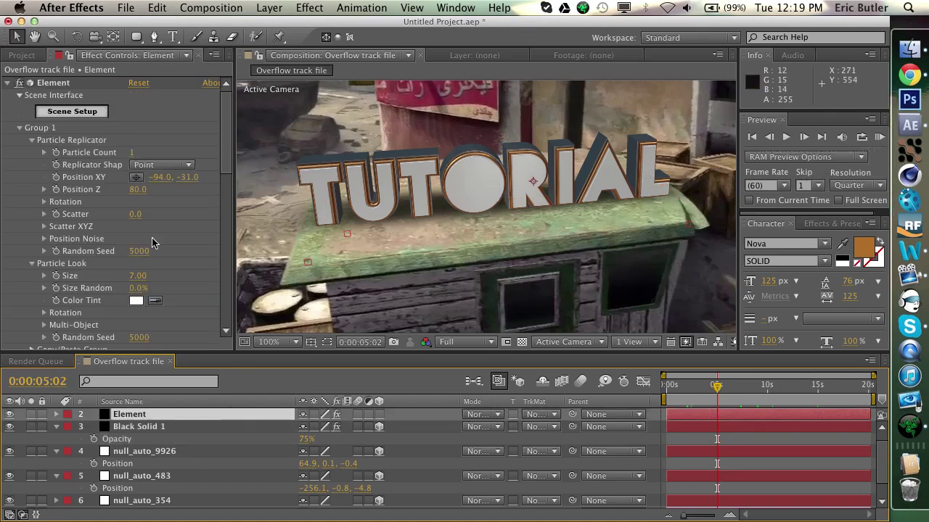
pyautogui.click(94, 115)
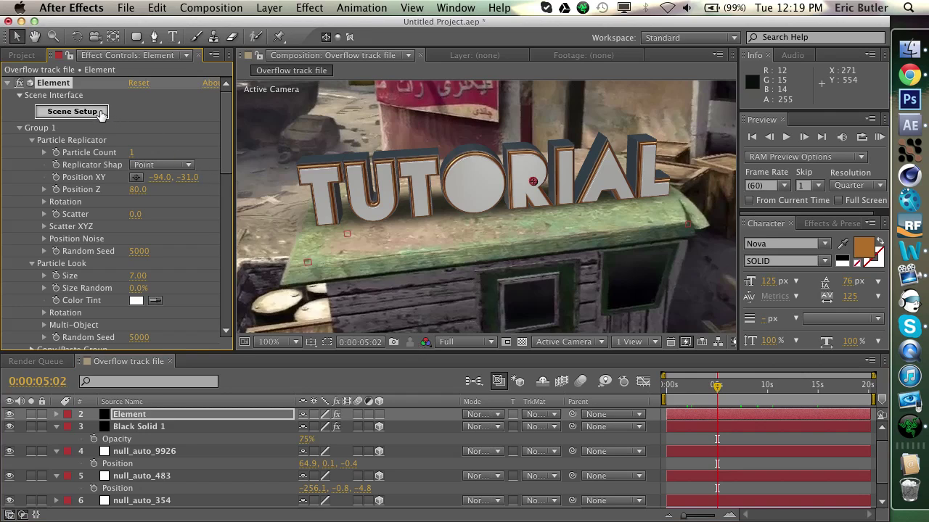
pyautogui.click(101, 114)
pyautogui.scroll(2, 289, 452)
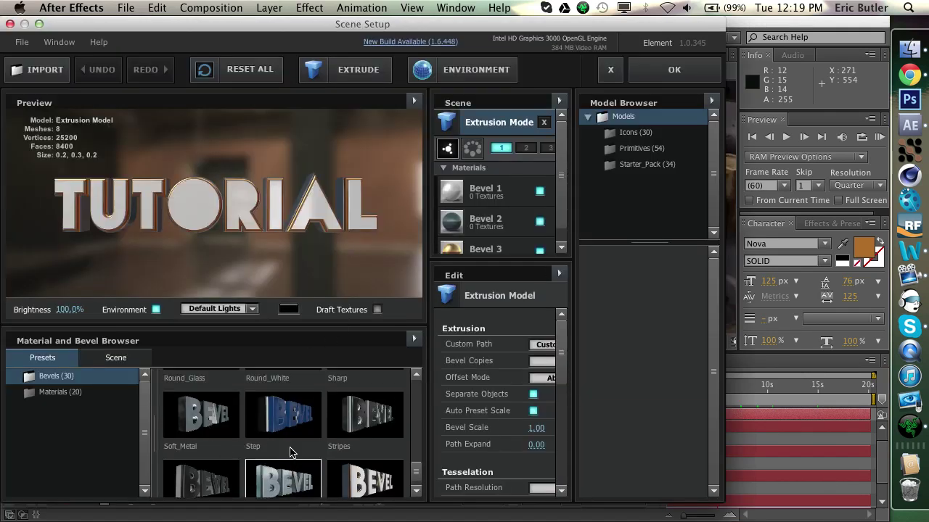
pyautogui.scroll(6, 289, 452)
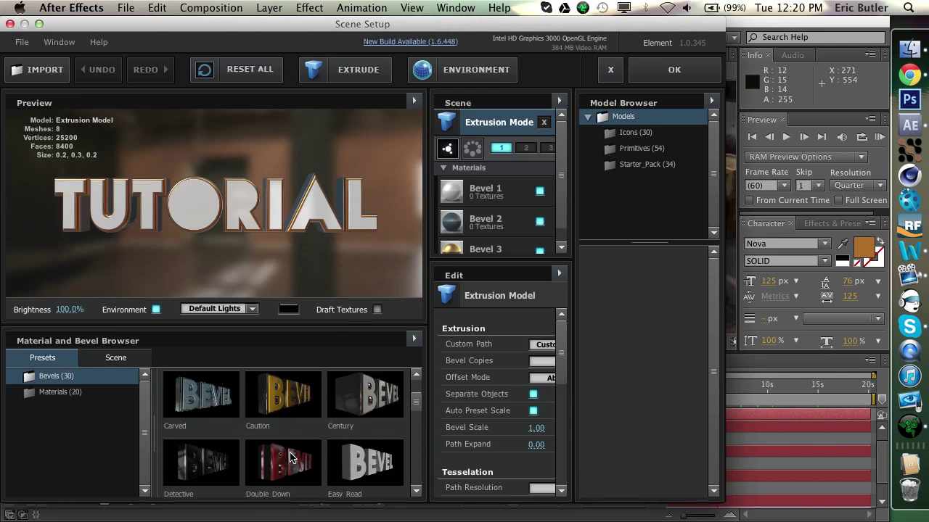
pyautogui.click(290, 456)
pyautogui.click(674, 70)
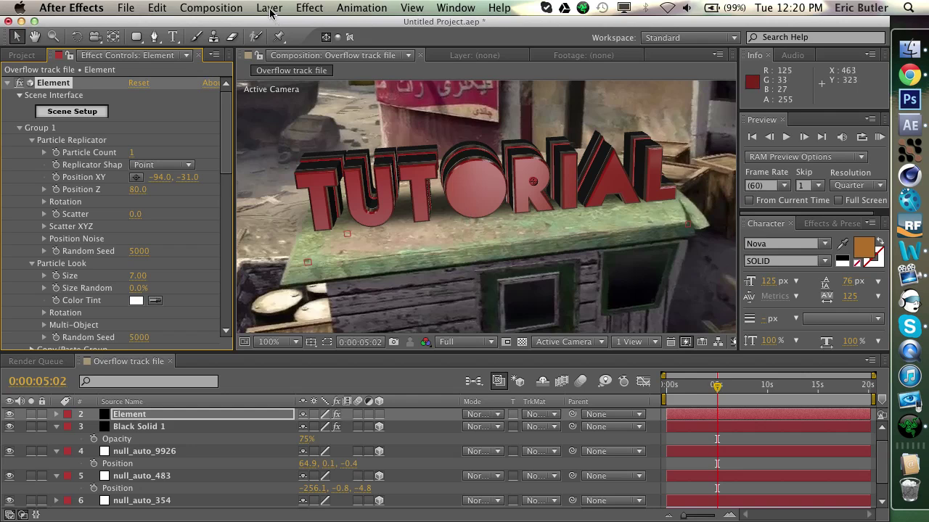
# Set the viewer magnification to Fit, then switch to the YouTube Uploads page in Chrome.
pyautogui.click(164, 167)
pyautogui.click(164, 167)
pyautogui.click(294, 342)
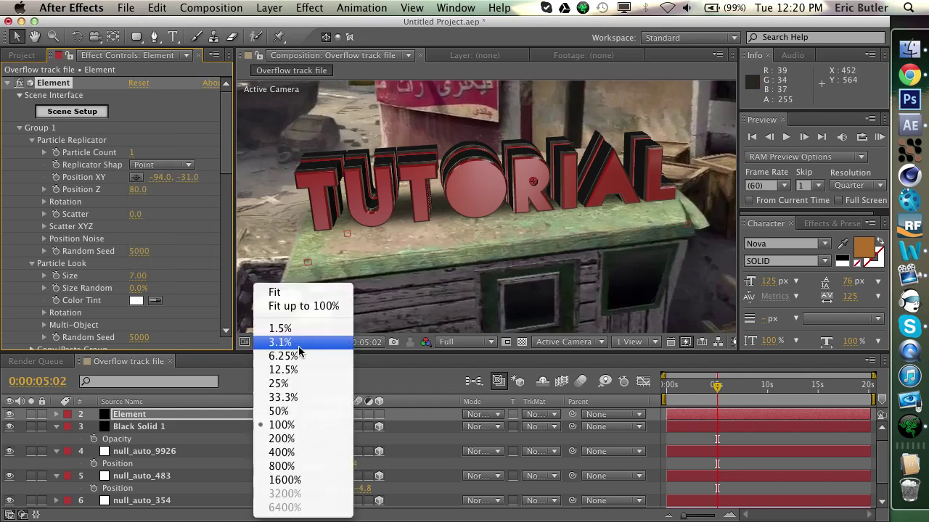
pyautogui.click(283, 295)
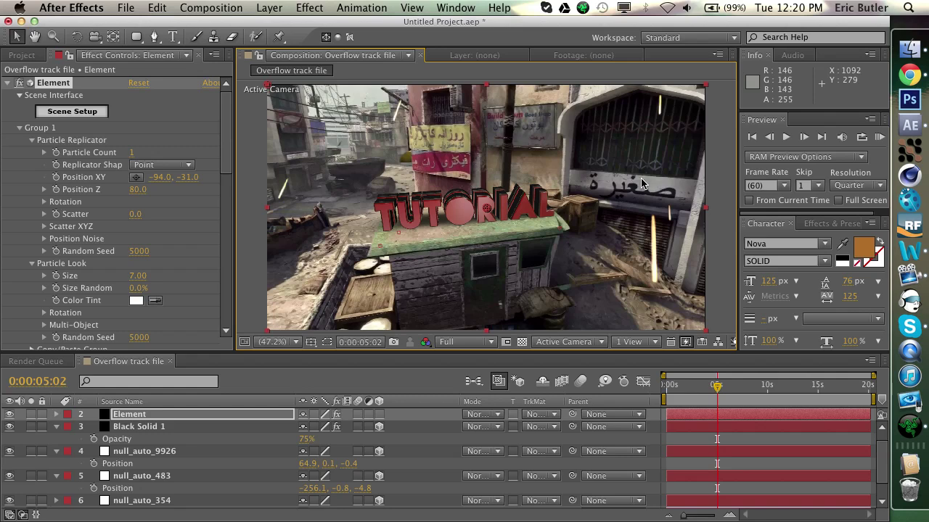
pyautogui.click(909, 75)
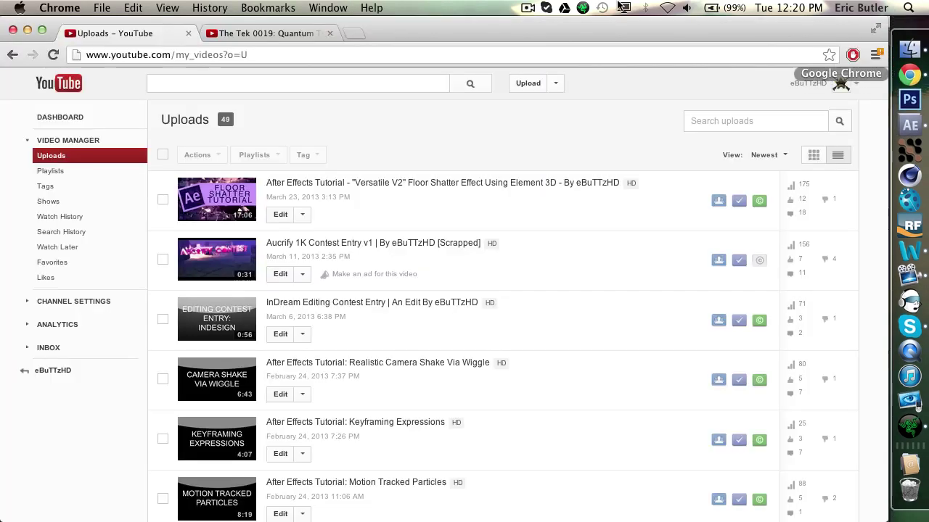